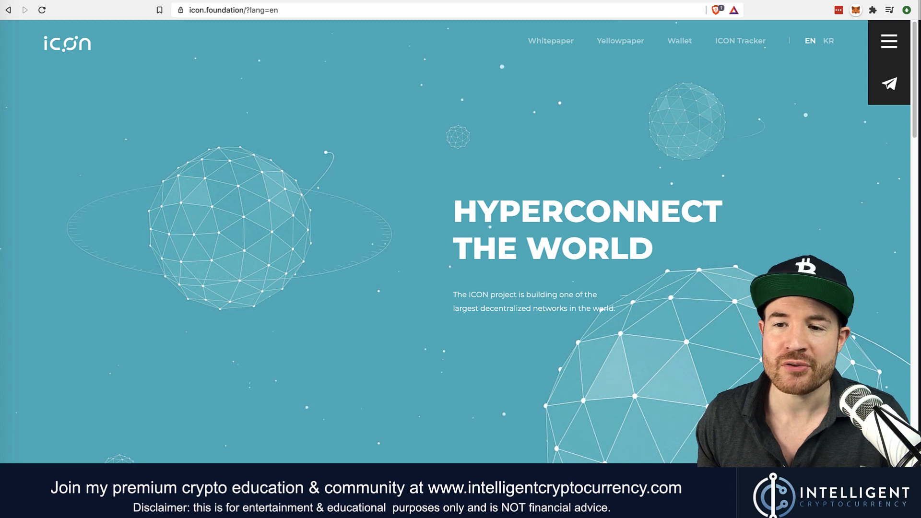
# Step: Go from the ICON site's wallet link to the ICONex extension, add it to Brave and open it
pyautogui.click(679, 42)
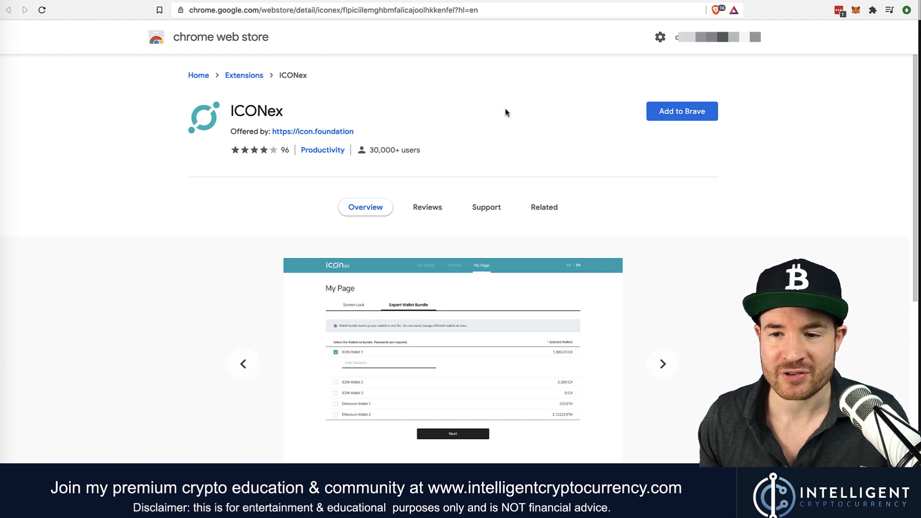
pyautogui.click(690, 117)
pyautogui.click(538, 116)
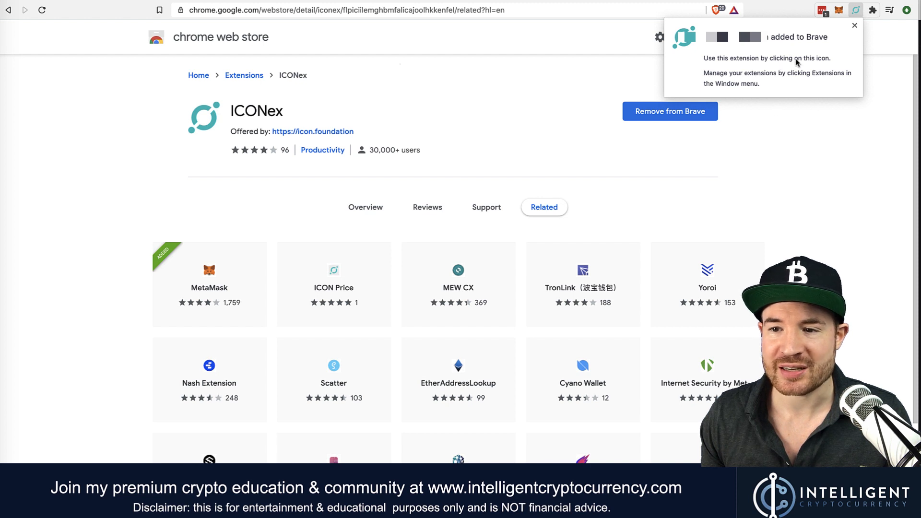
pyautogui.click(822, 117)
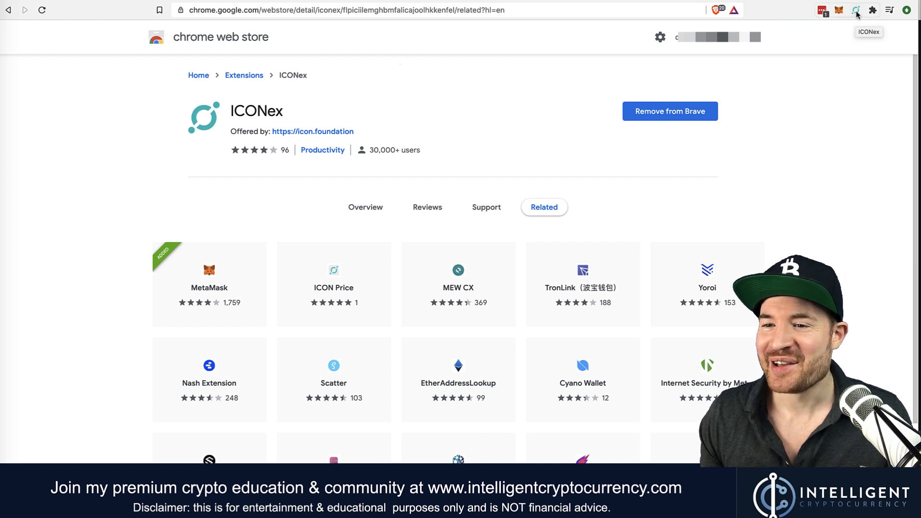
pyautogui.click(857, 14)
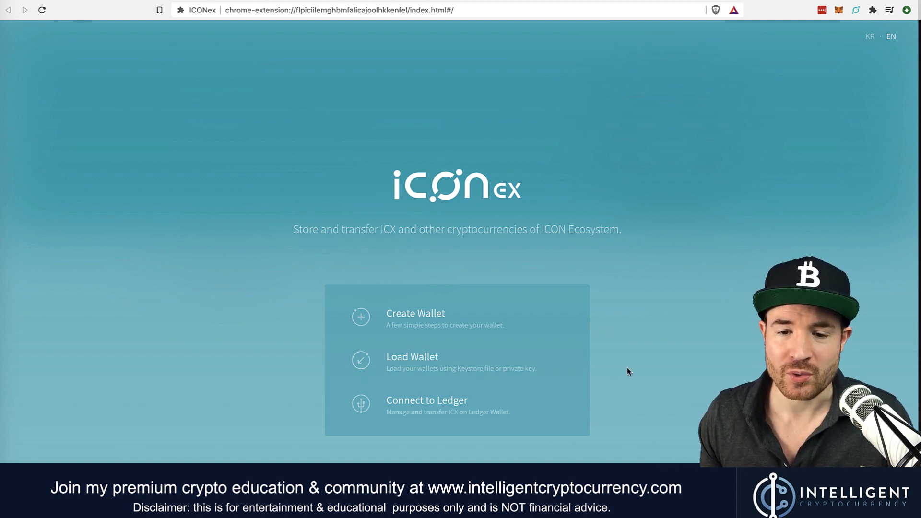
# Step: Create an ICON (ICX) wallet named youtube, entering and confirming a wallet password
pyautogui.click(452, 322)
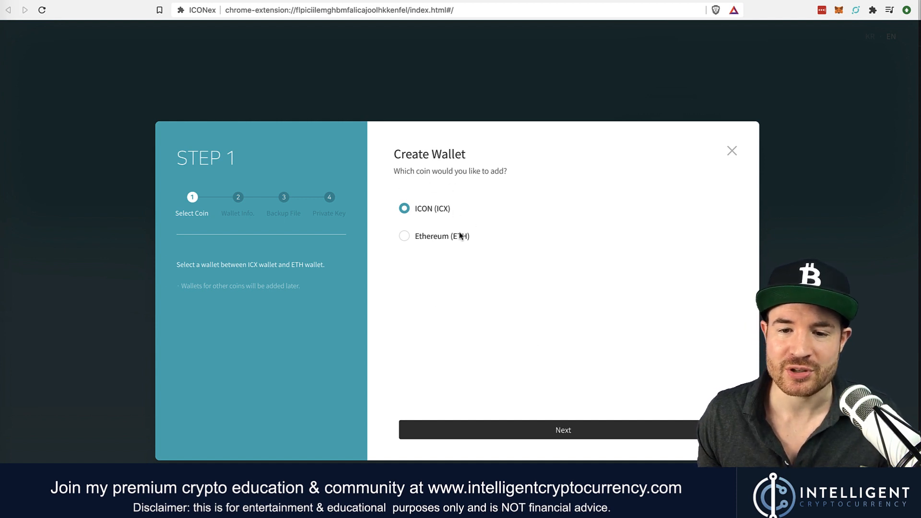
pyautogui.click(591, 434)
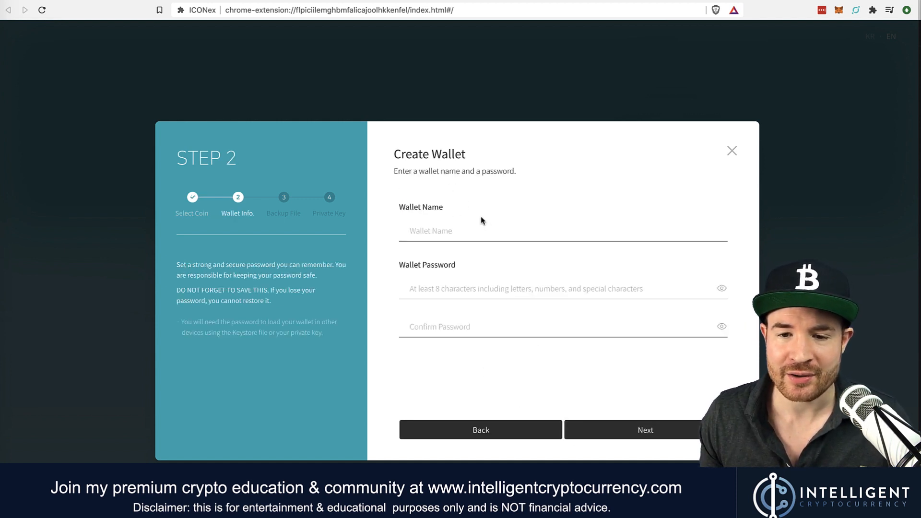
pyautogui.click(472, 233)
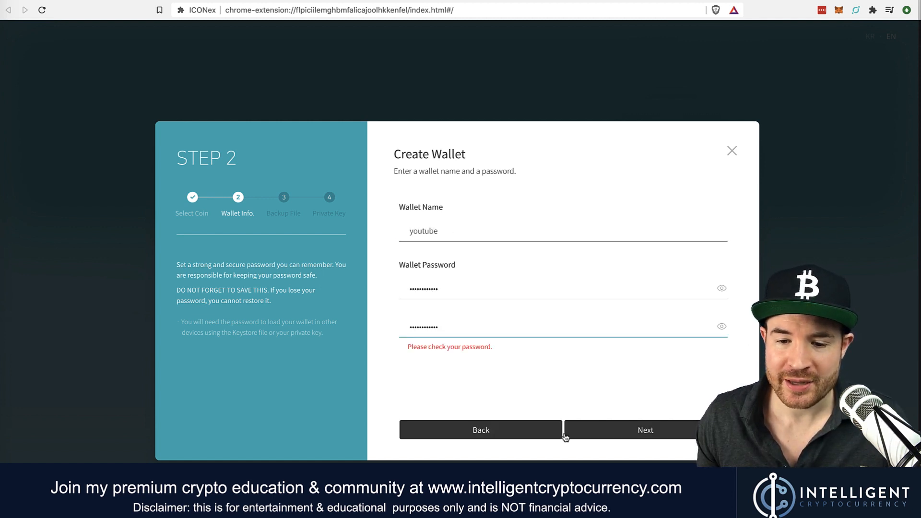
pyautogui.click(670, 429)
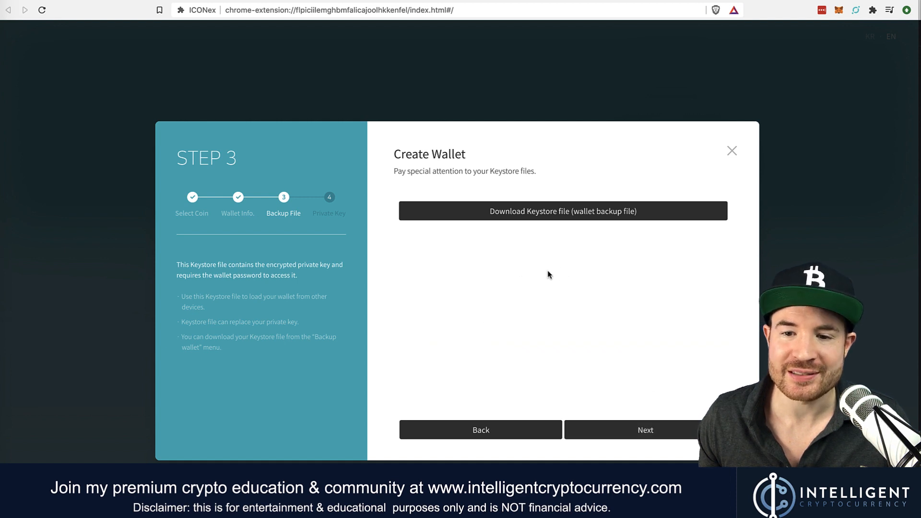
# Step: Download the Keystore backup file and finish creating the wallet past the private key page
pyautogui.click(613, 212)
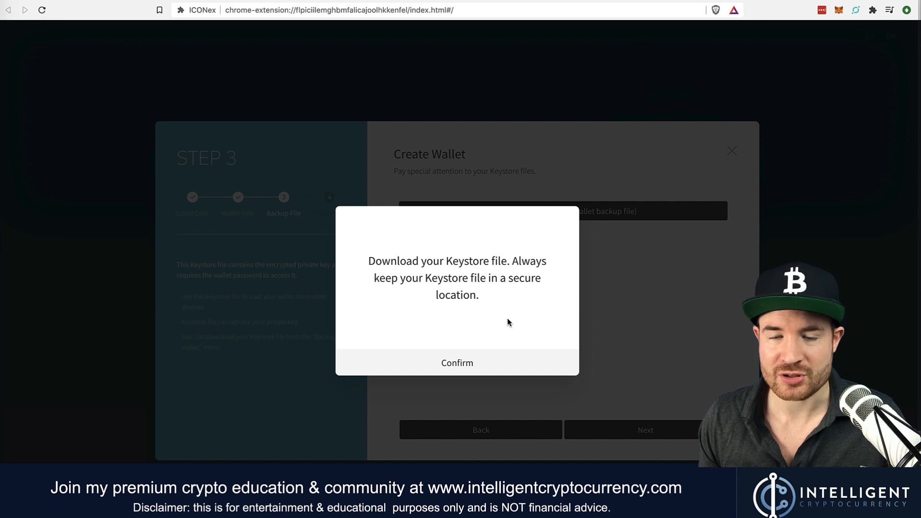
pyautogui.click(504, 359)
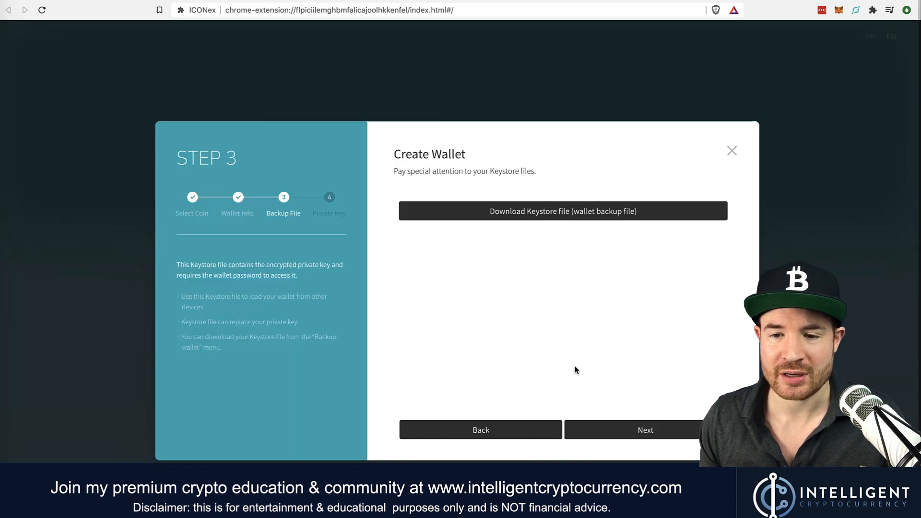
pyautogui.click(638, 430)
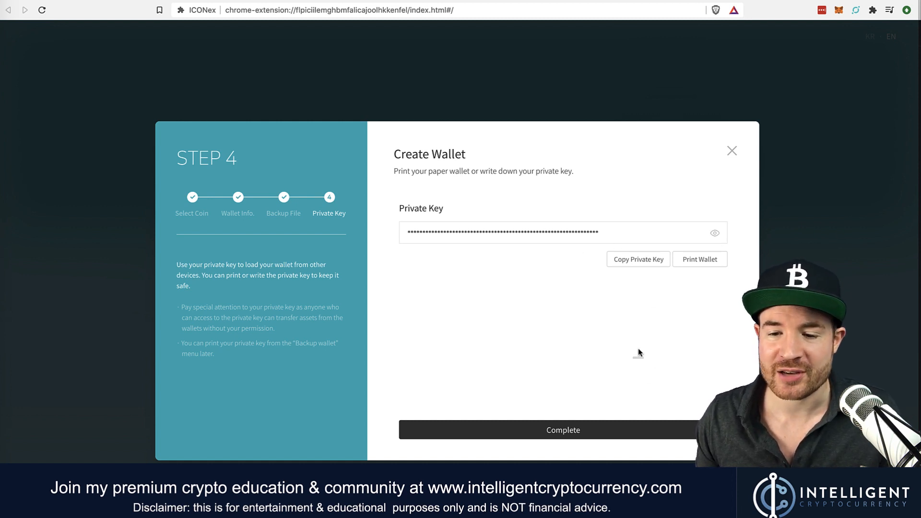
pyautogui.click(601, 431)
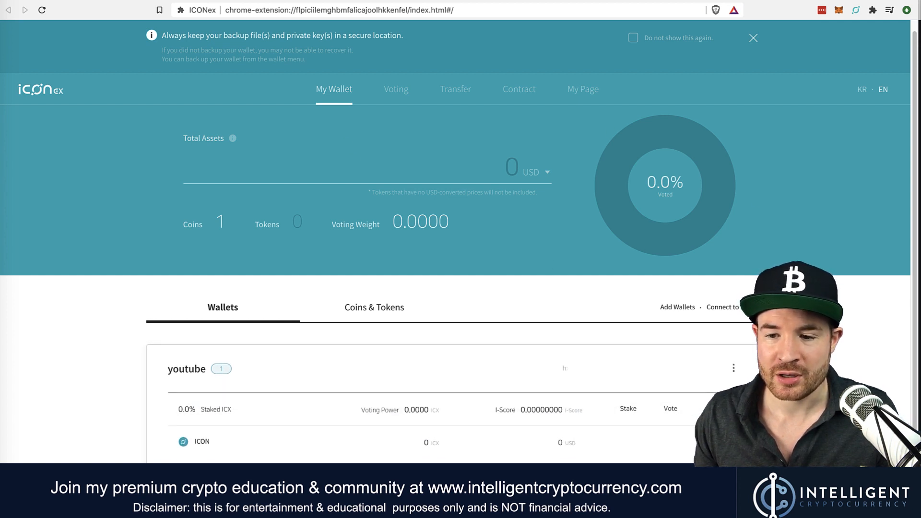
# Step: Bring up the Ledger wallet connection prompt and close it without connecting
pyautogui.click(730, 307)
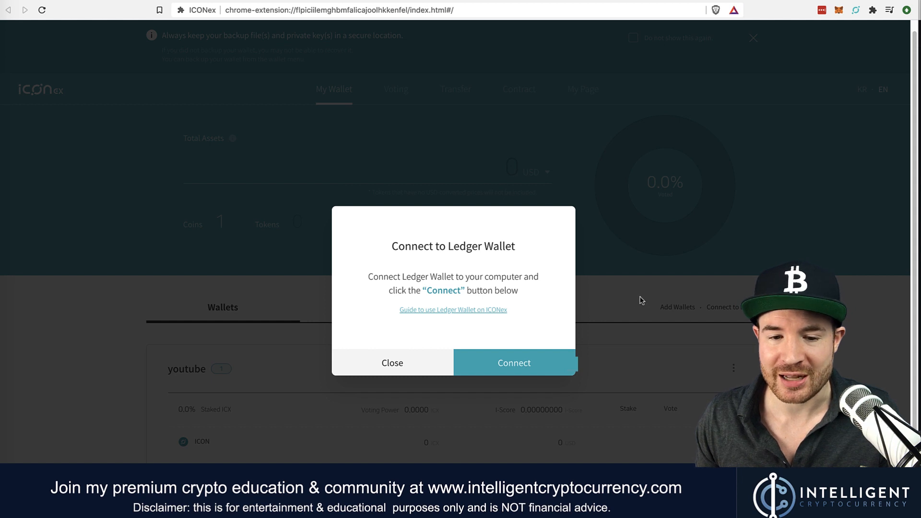
pyautogui.click(411, 370)
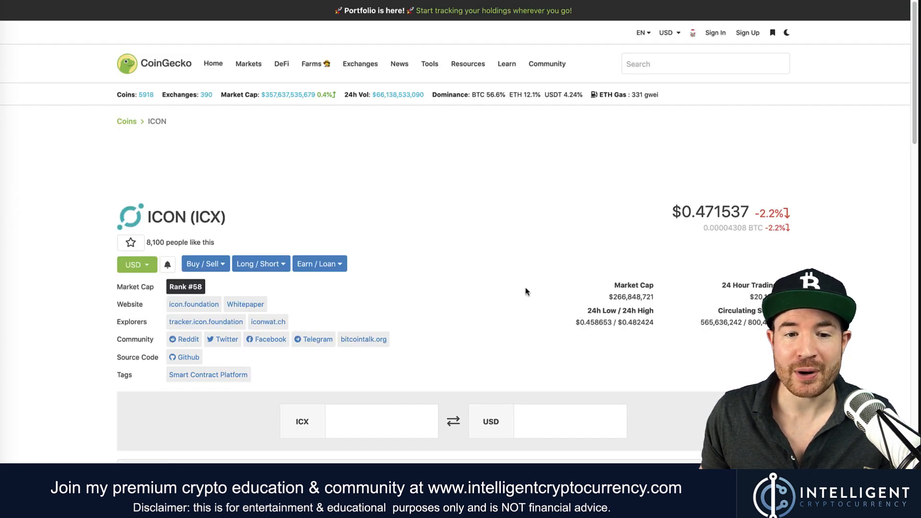
# Step: Review ICON's price, all-time high and market statistics on its CoinGecko page
pyautogui.scroll(-7, 706, 230)
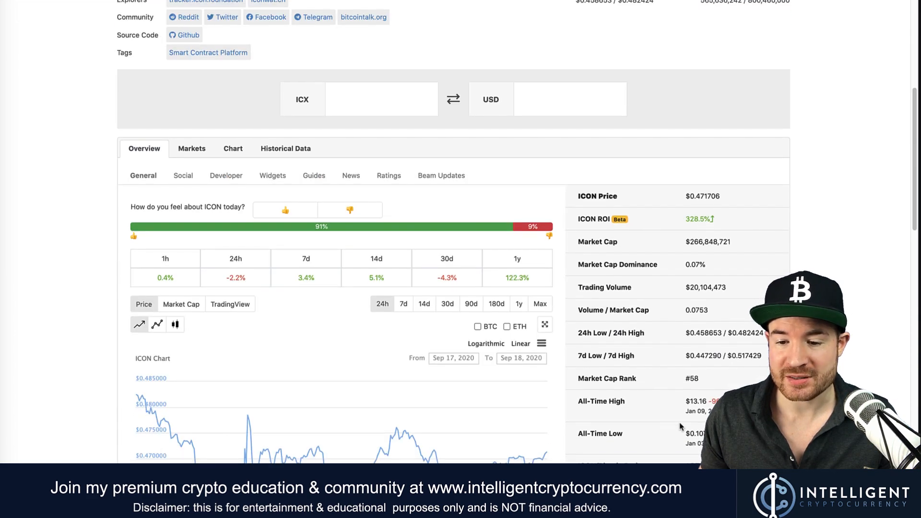
pyautogui.scroll(2, 679, 388)
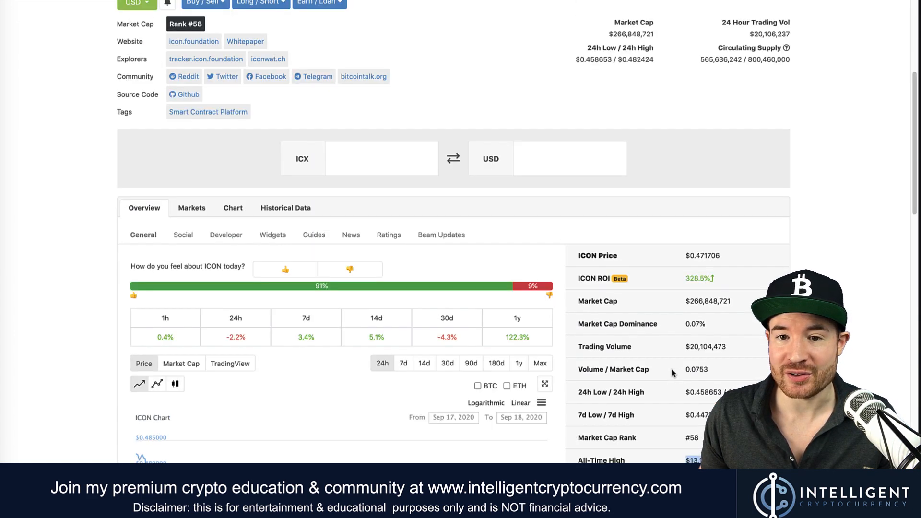
pyautogui.scroll(3, 673, 373)
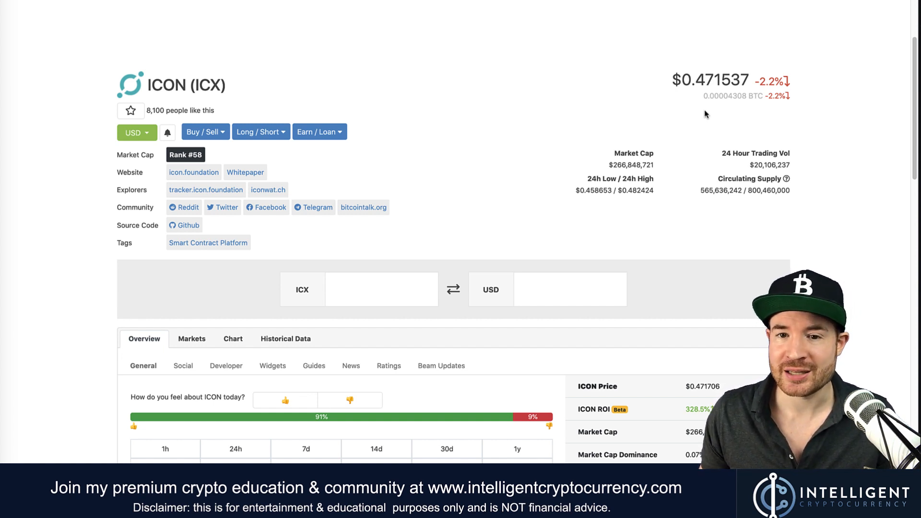
# Step: Switch back to the ICONex wallet and examine the voting section's P-Rep list, with its categories and server locations
pyautogui.click(451, 1)
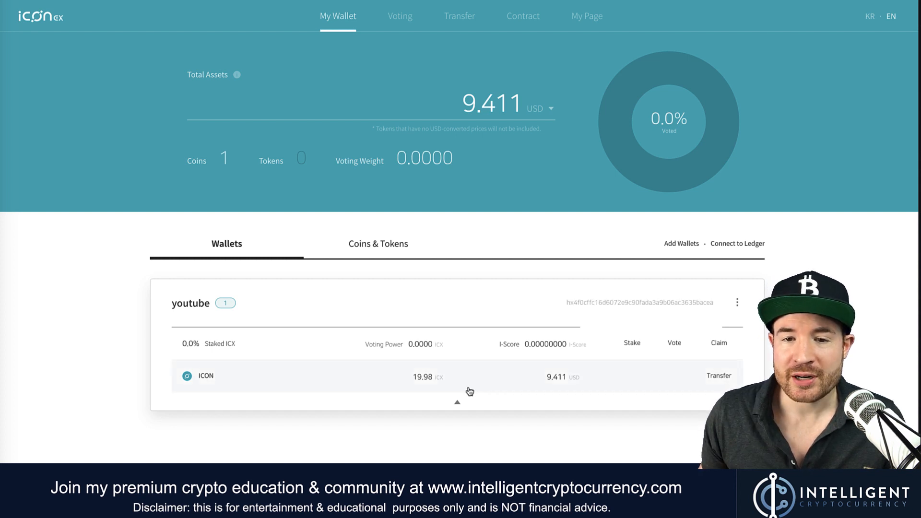
pyautogui.click(389, 17)
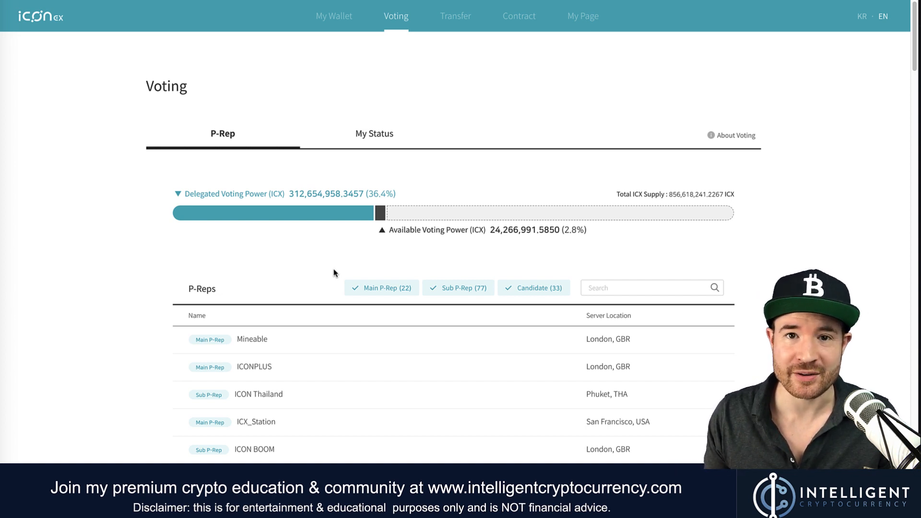
pyautogui.scroll(-1, 351, 264)
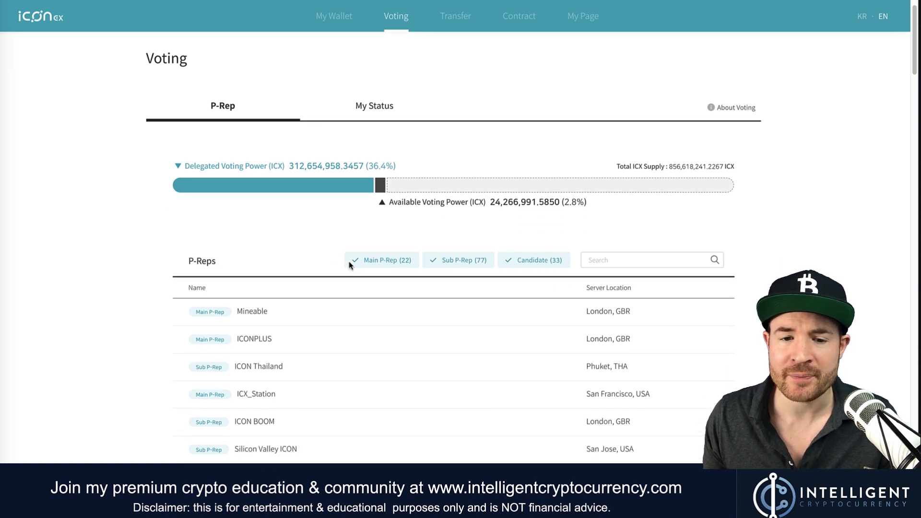
pyautogui.scroll(-1, 228, 310)
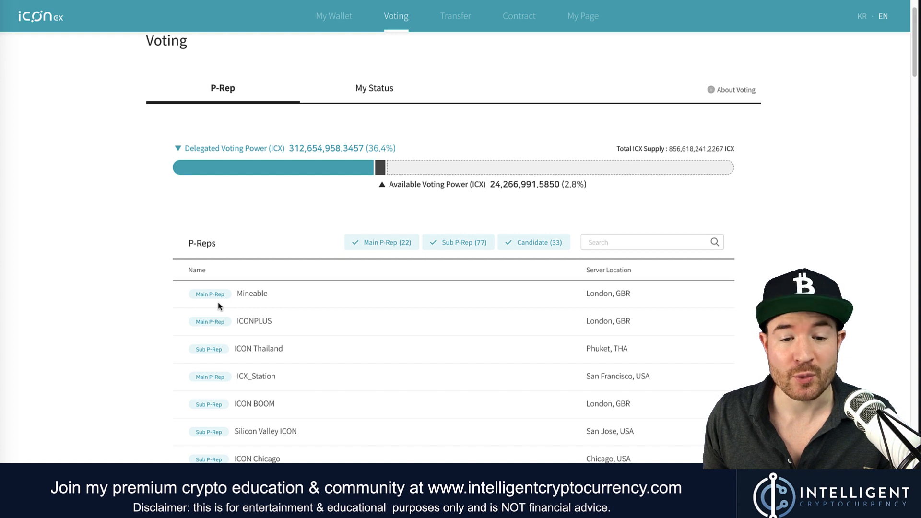
pyautogui.scroll(-1, 219, 307)
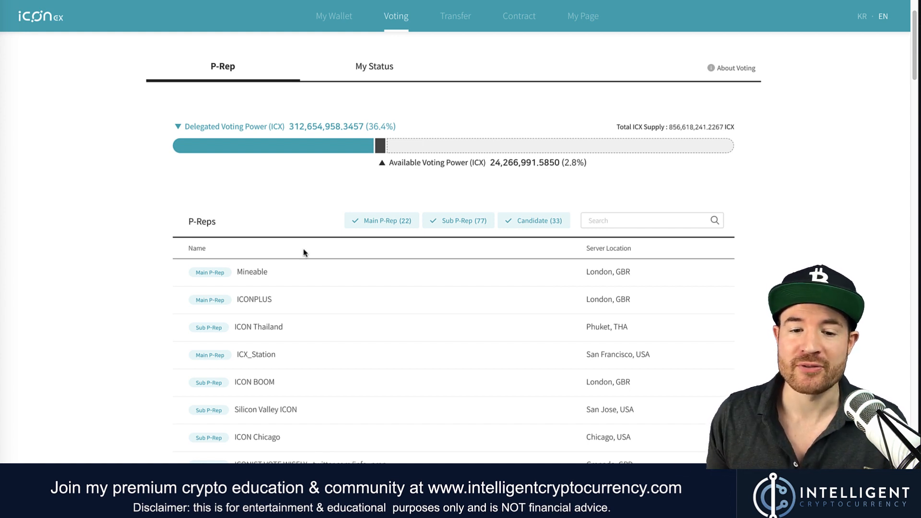
pyautogui.scroll(-1, 315, 312)
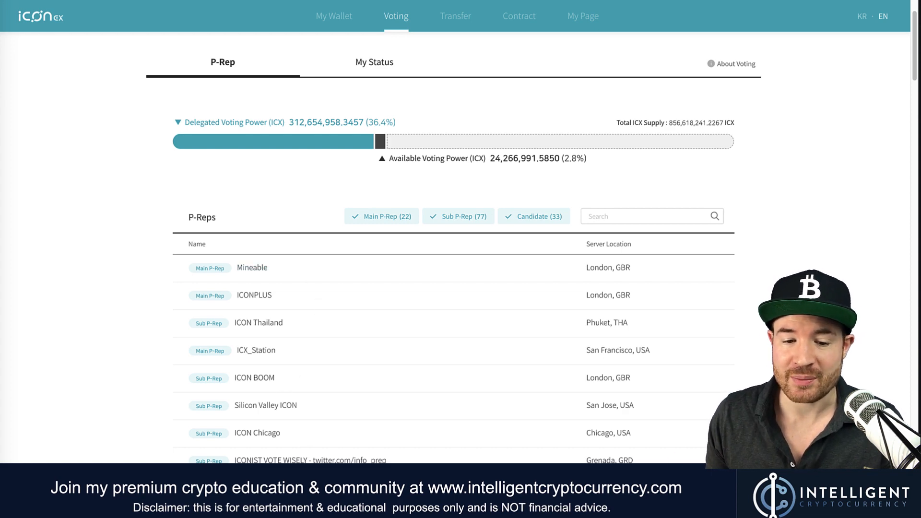
pyautogui.scroll(-3, 300, 420)
pyautogui.scroll(2, 299, 421)
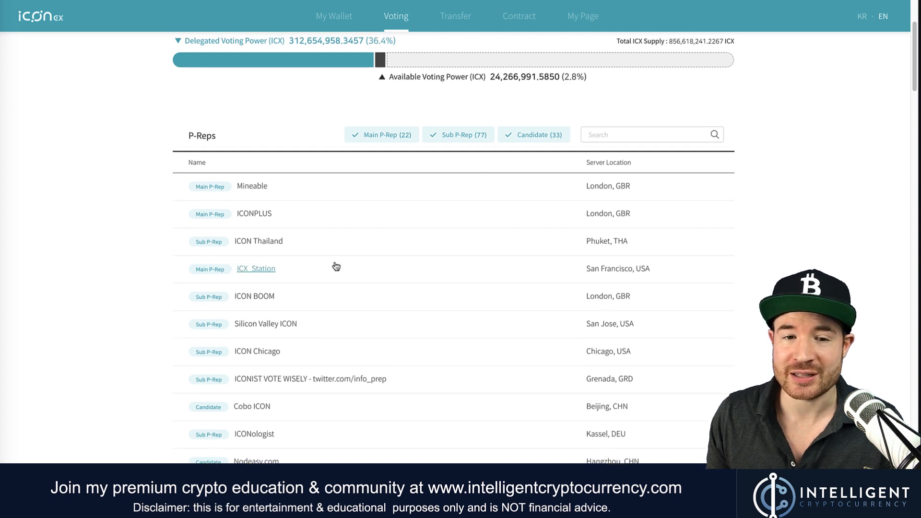
pyautogui.scroll(2, 336, 267)
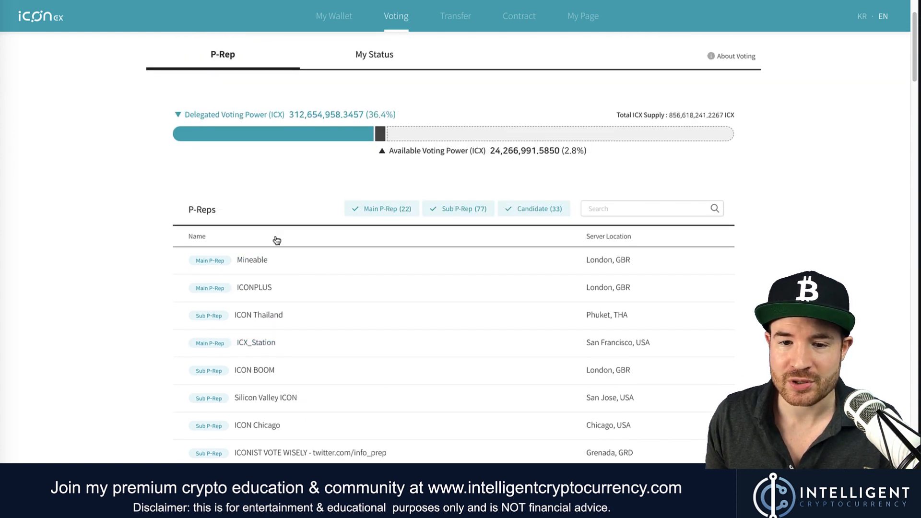
# Step: Load the youtube wallet in the personal voting status view and confirm it with the wallet password
pyautogui.click(373, 54)
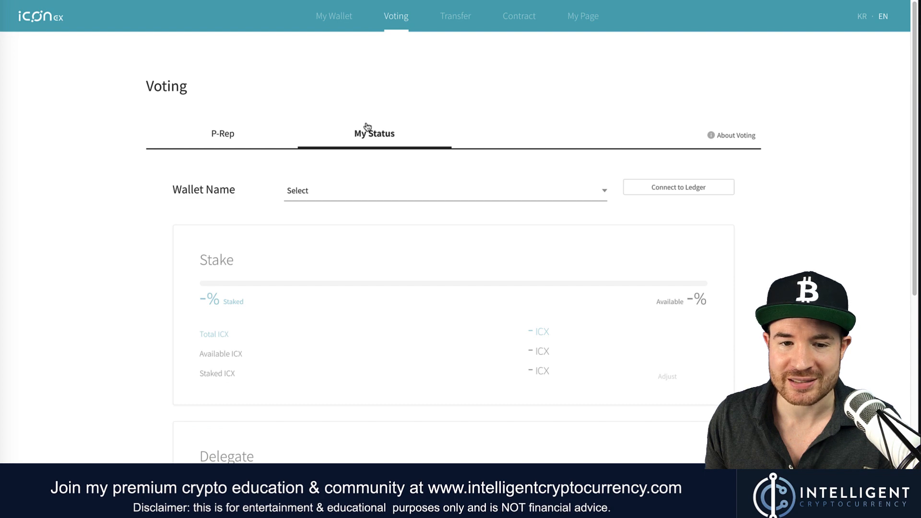
pyautogui.click(345, 188)
pyautogui.click(338, 219)
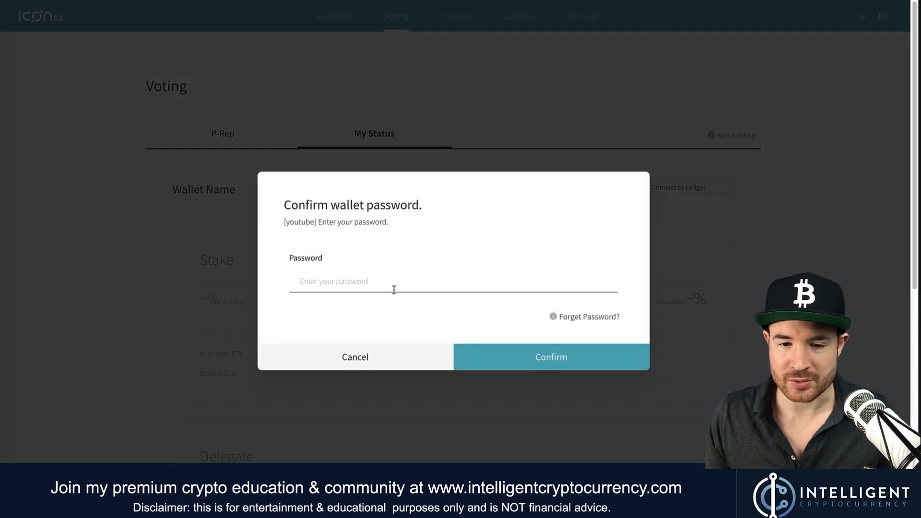
pyautogui.click(394, 290)
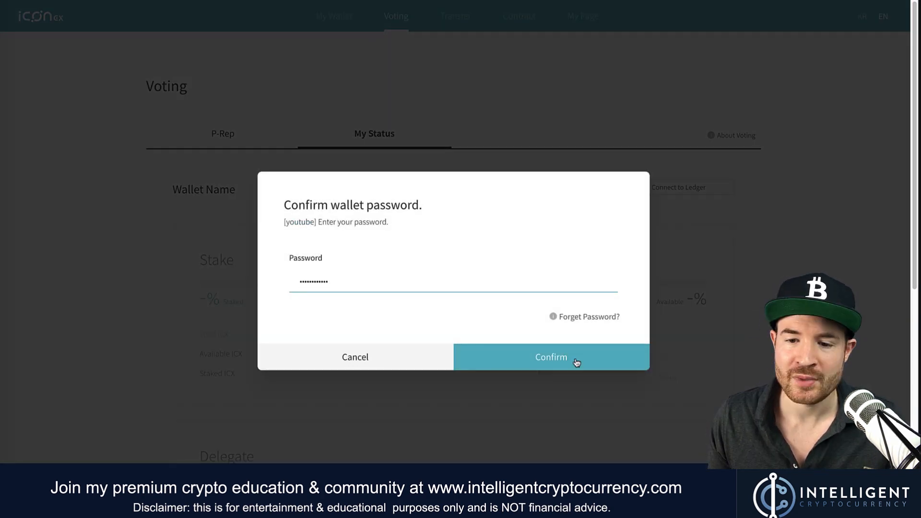
pyautogui.click(575, 362)
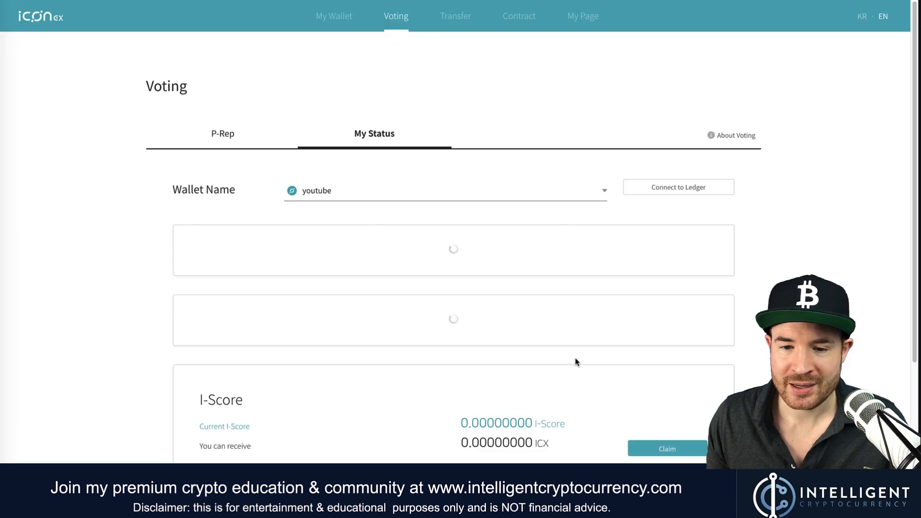
# Step: Stake 18.6 ICX (93%) from the youtube wallet, submit the request and dismiss its confirmation
pyautogui.scroll(-1, 463, 360)
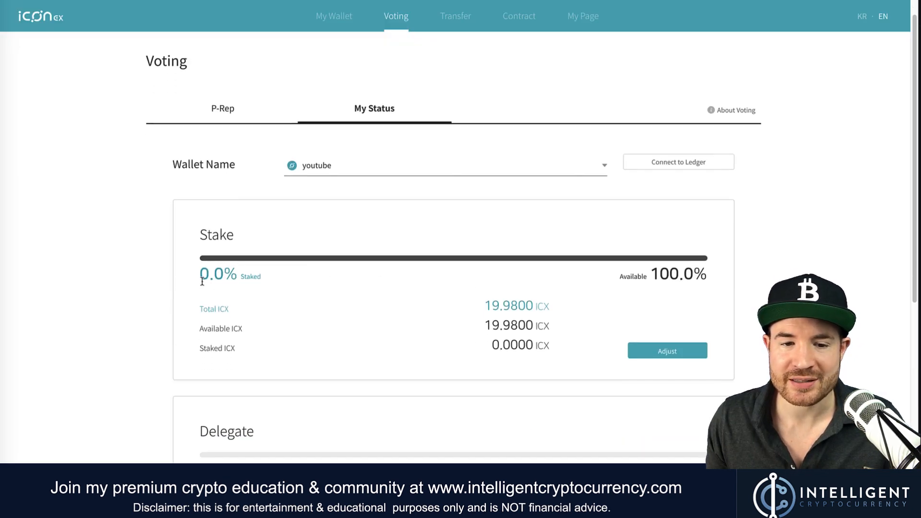
pyautogui.moveTo(200, 280); pyautogui.dragTo(233, 282)
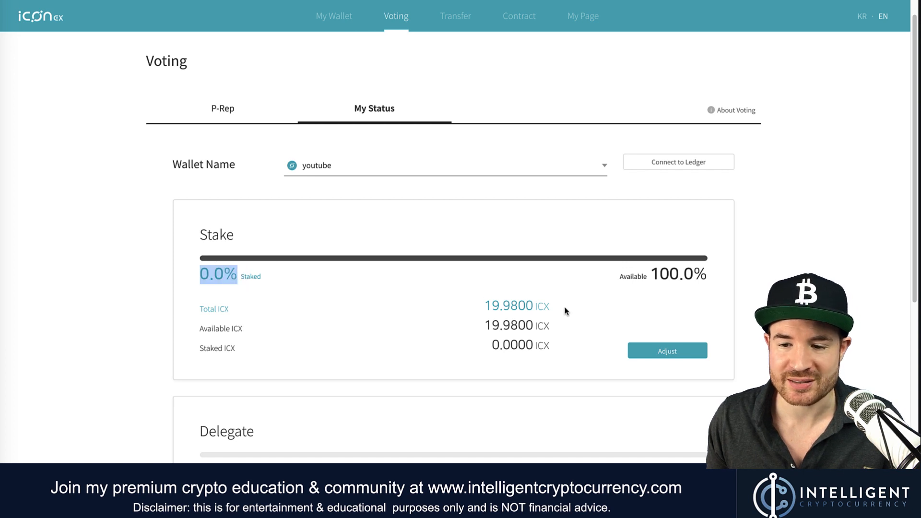
pyautogui.click(663, 355)
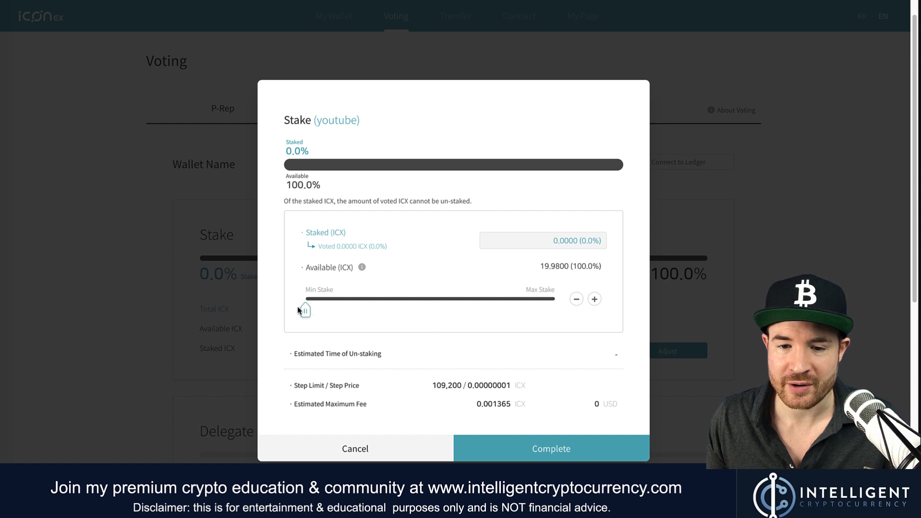
pyautogui.moveTo(305, 311); pyautogui.dragTo(452, 311)
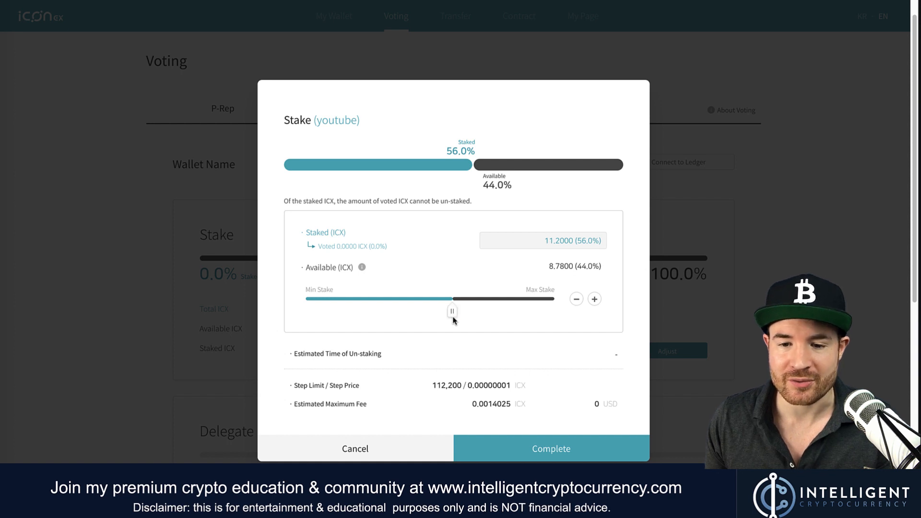
pyautogui.moveTo(452, 312); pyautogui.dragTo(565, 305)
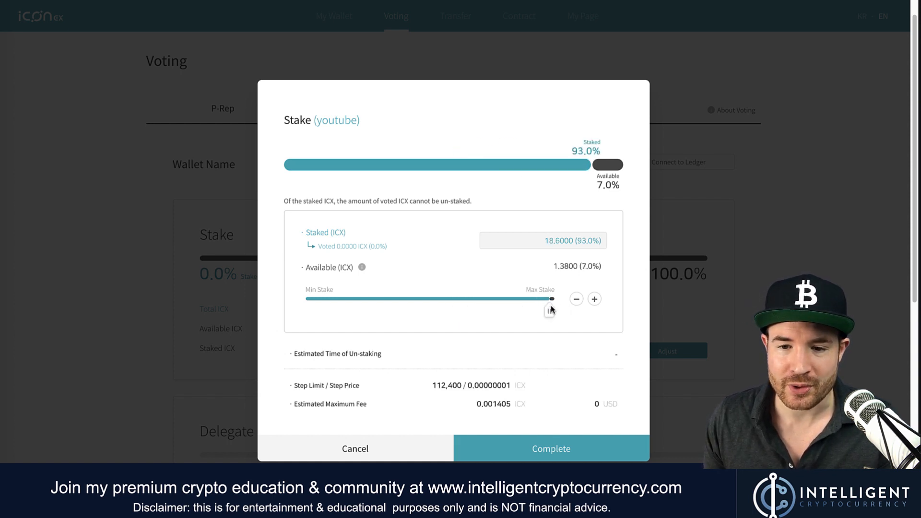
pyautogui.moveTo(362, 269)
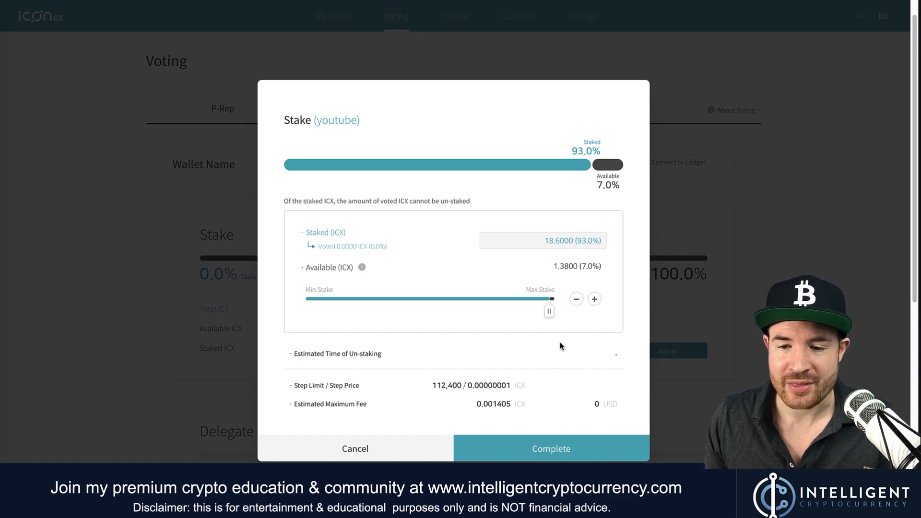
pyautogui.click(573, 448)
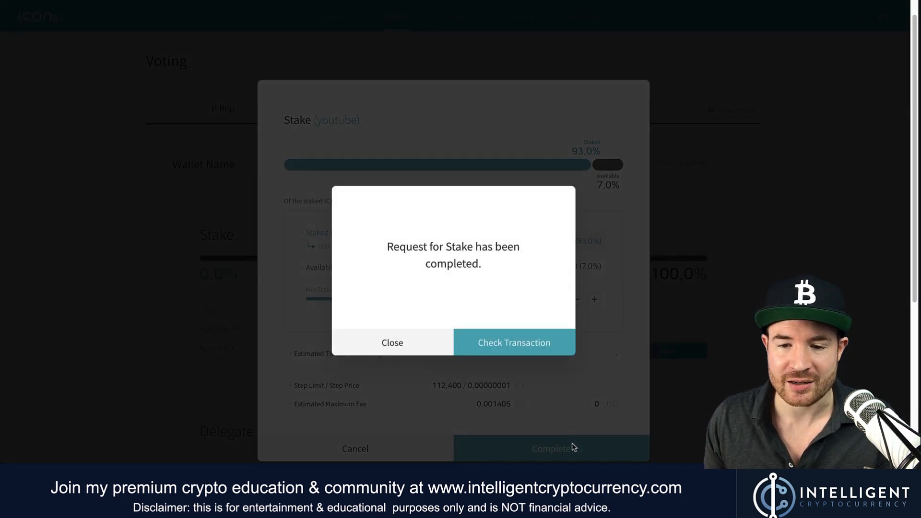
pyautogui.click(417, 340)
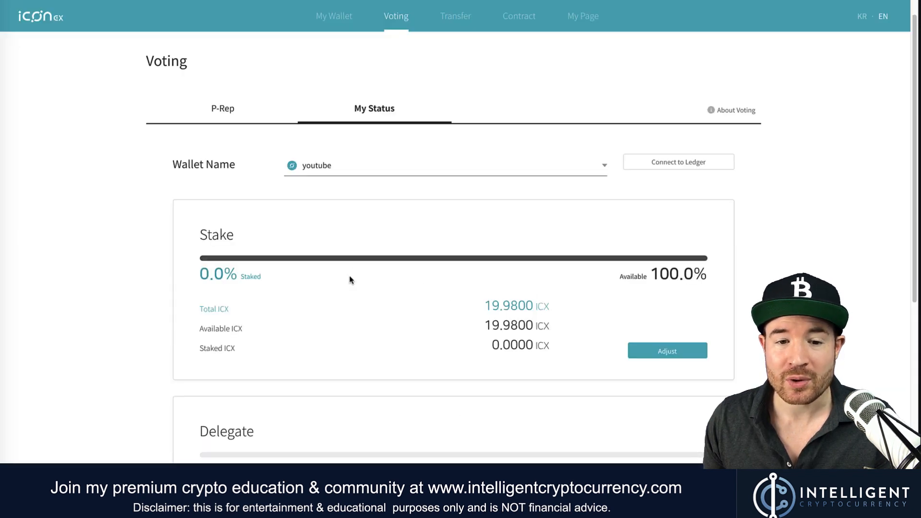
# Step: Open voting for the staked ICX and add ICONation, The Iconist and ICON Hyperconnect to the delegation list
pyautogui.scroll(-2, 349, 280)
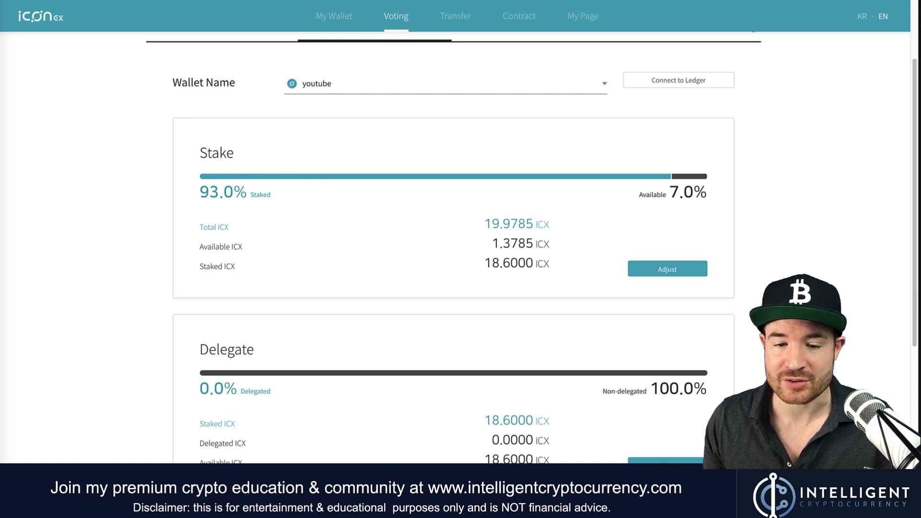
pyautogui.click(665, 461)
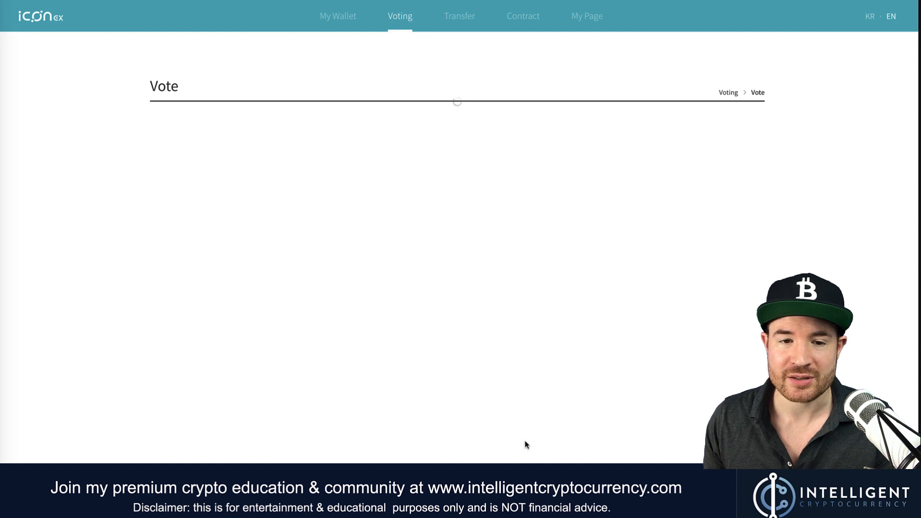
pyautogui.scroll(-3, 549, 267)
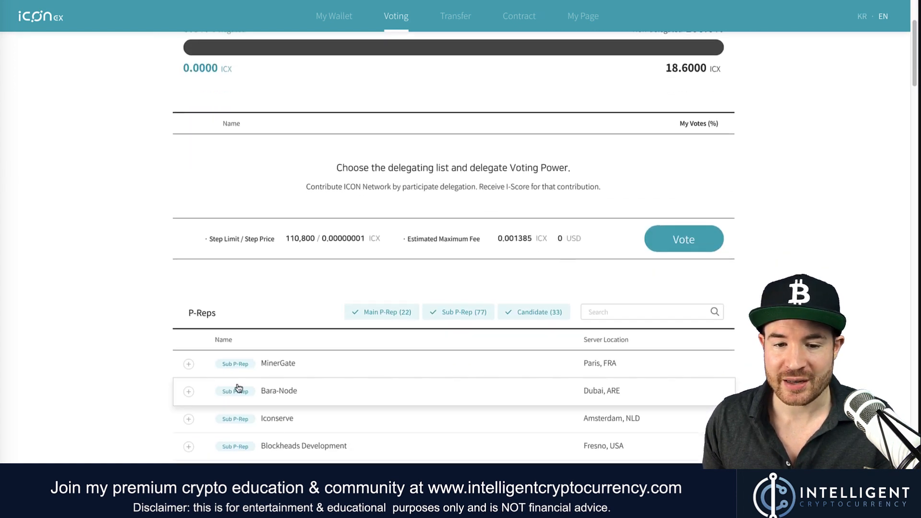
pyautogui.scroll(-7, 288, 456)
pyautogui.scroll(1, 307, 450)
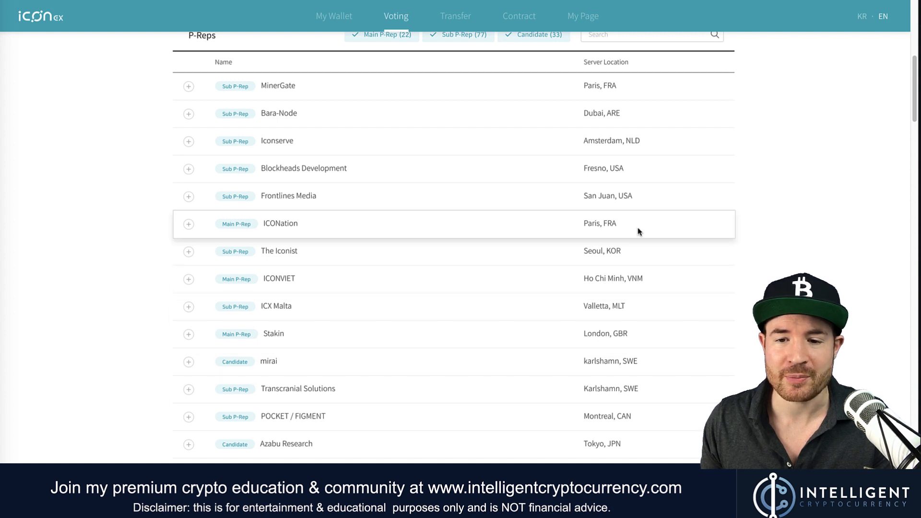
pyautogui.click(188, 224)
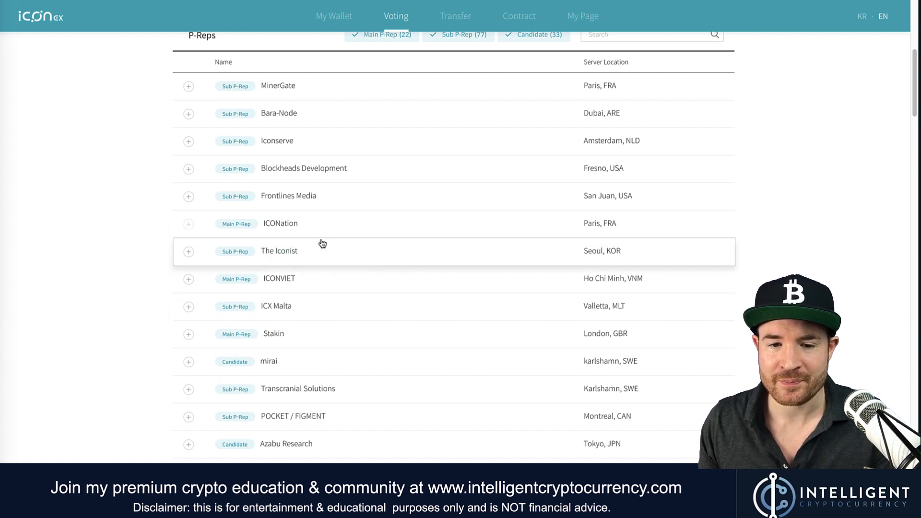
pyautogui.click(189, 252)
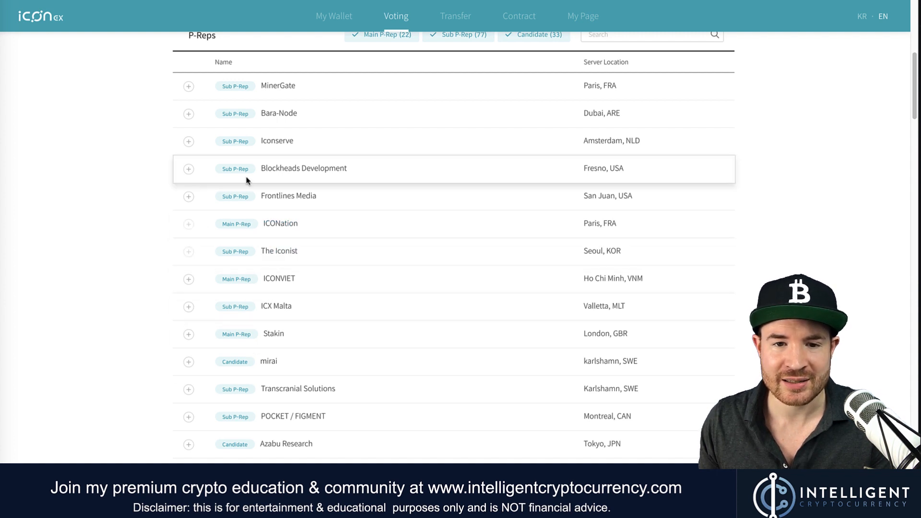
pyautogui.scroll(-1, 281, 422)
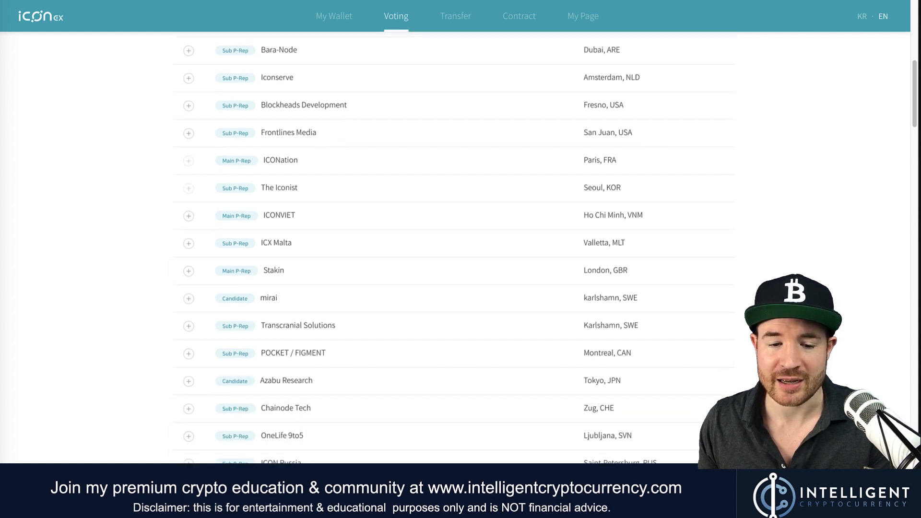
pyautogui.scroll(10, 334, 435)
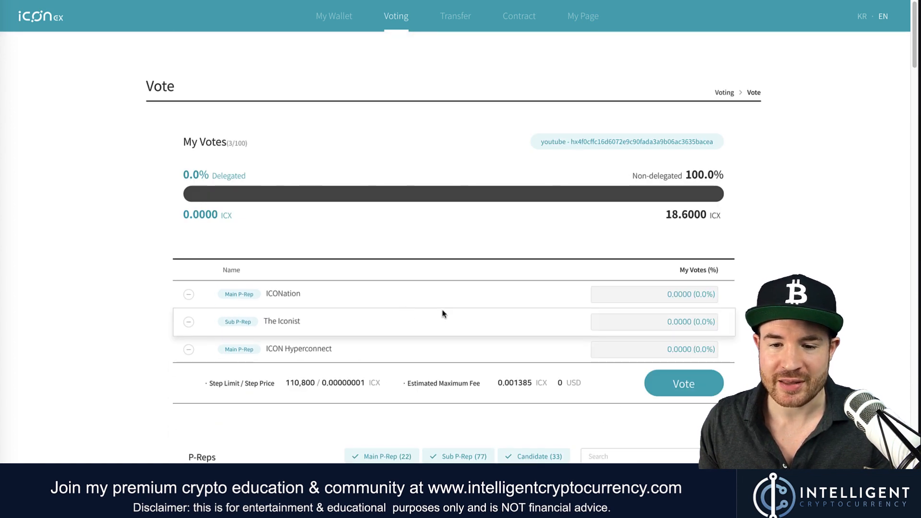
# Step: Allocate 43% of the voting power, 7.9980 ICX, to ICONation
pyautogui.scroll(-1, 447, 323)
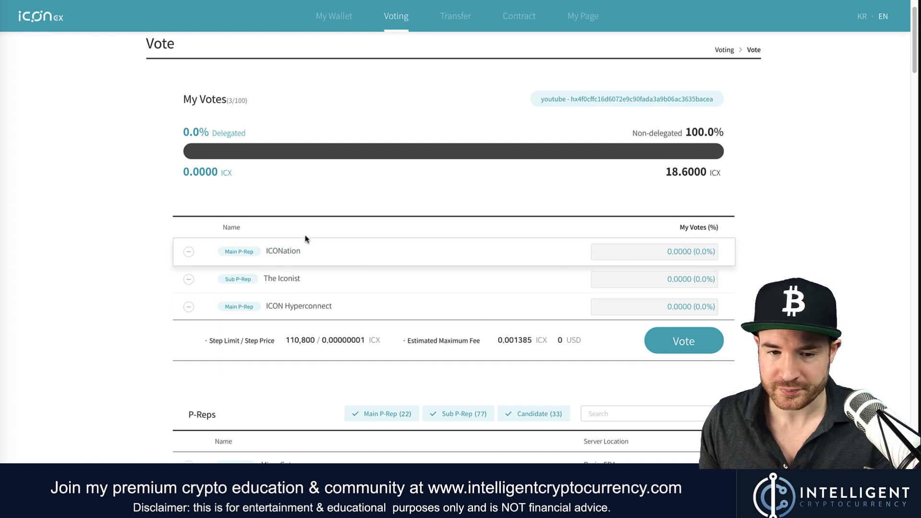
pyautogui.click(661, 251)
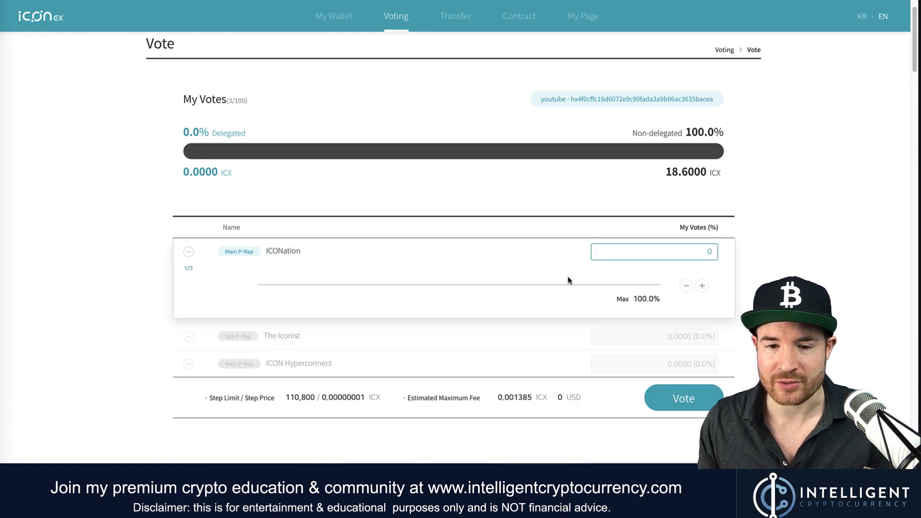
pyautogui.click(480, 283)
pyautogui.moveTo(259, 289); pyautogui.dragTo(430, 286)
pyautogui.click(718, 356)
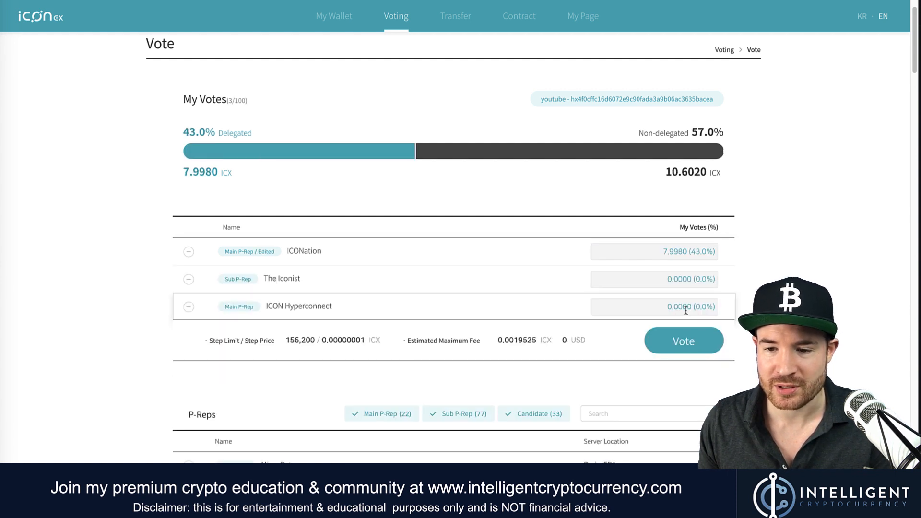
# Step: Allocate 31.9% of the voting power, 5.9519 ICX, to The Iconist, and cancel the premature delegation request
pyautogui.click(661, 283)
pyautogui.click(312, 311)
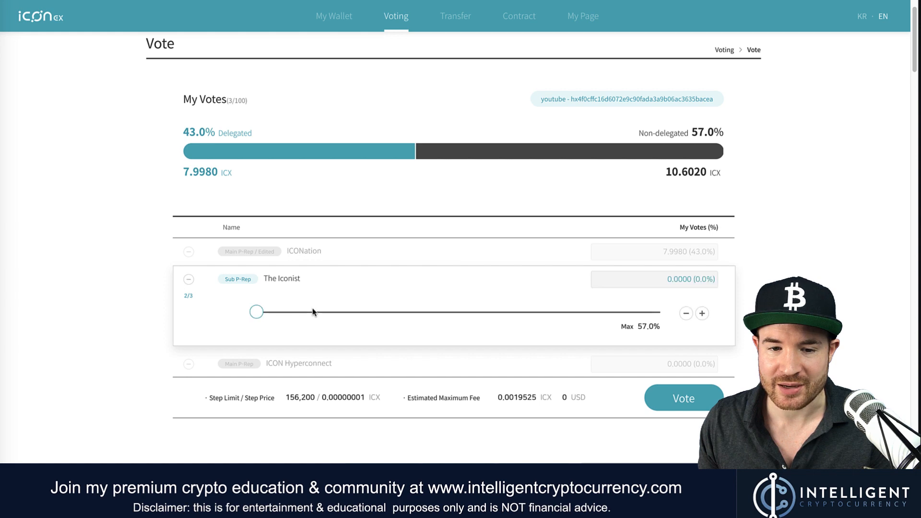
pyautogui.click(263, 313)
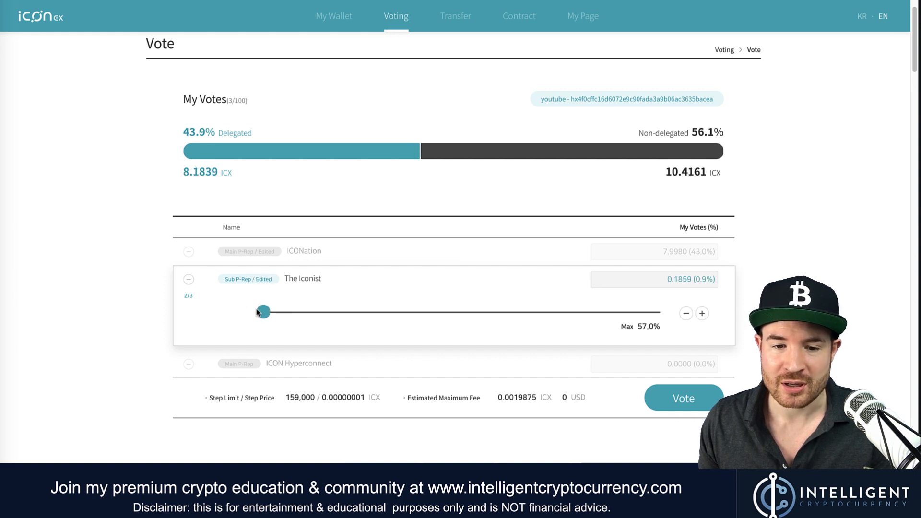
pyautogui.moveTo(263, 312); pyautogui.dragTo(482, 312)
pyautogui.click(684, 398)
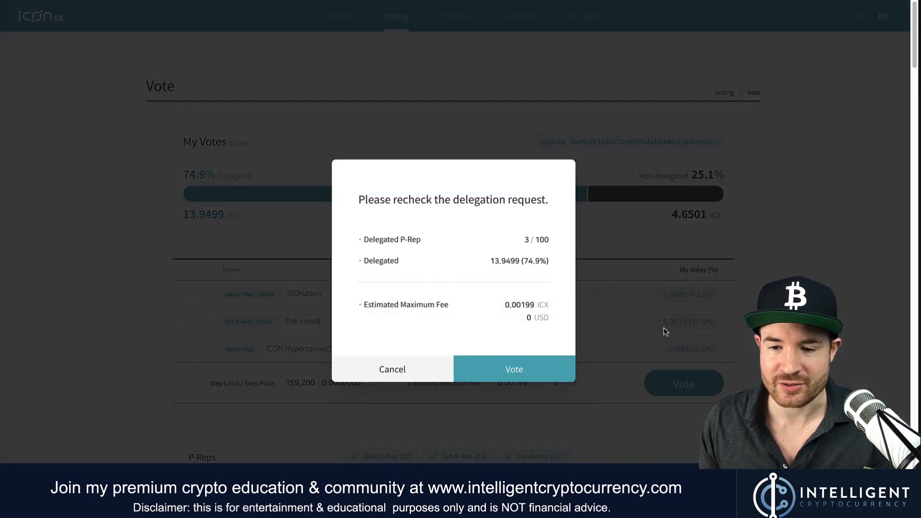
pyautogui.click(423, 372)
# Step: Allocate all the remaining voting power, 4.6501 ICX (25%), to ICON Hyperconnect
pyautogui.click(625, 352)
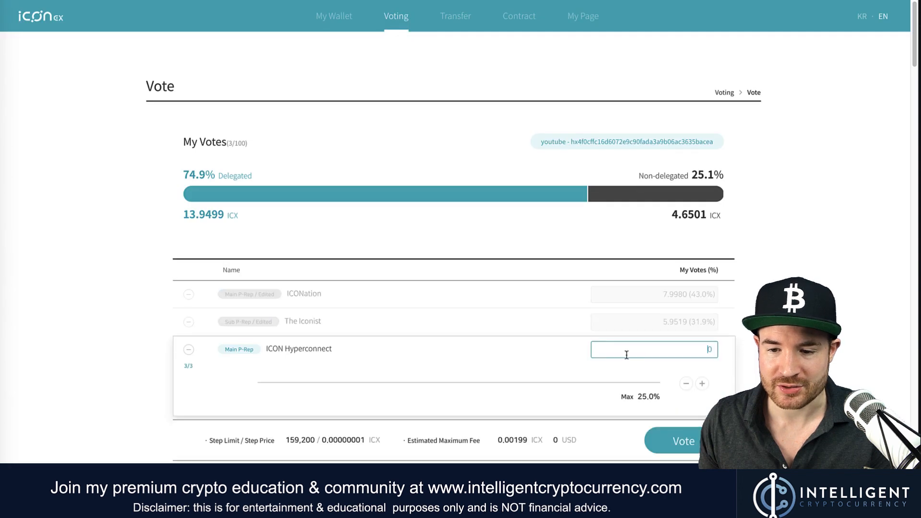
pyautogui.click(702, 384)
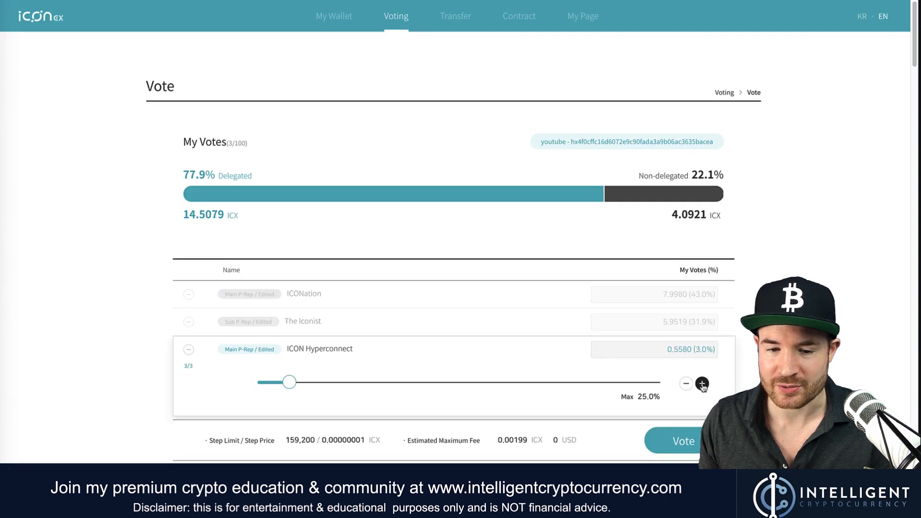
pyautogui.moveTo(290, 383); pyautogui.dragTo(697, 396)
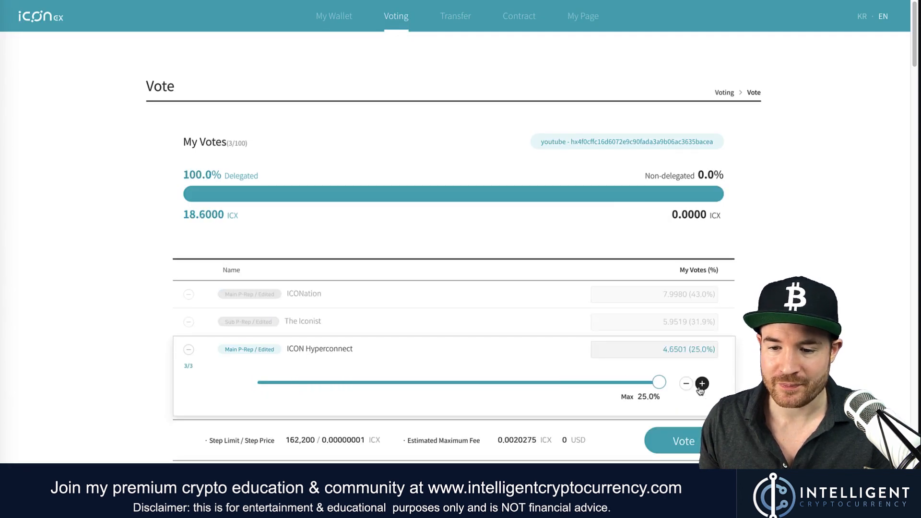
pyautogui.click(691, 441)
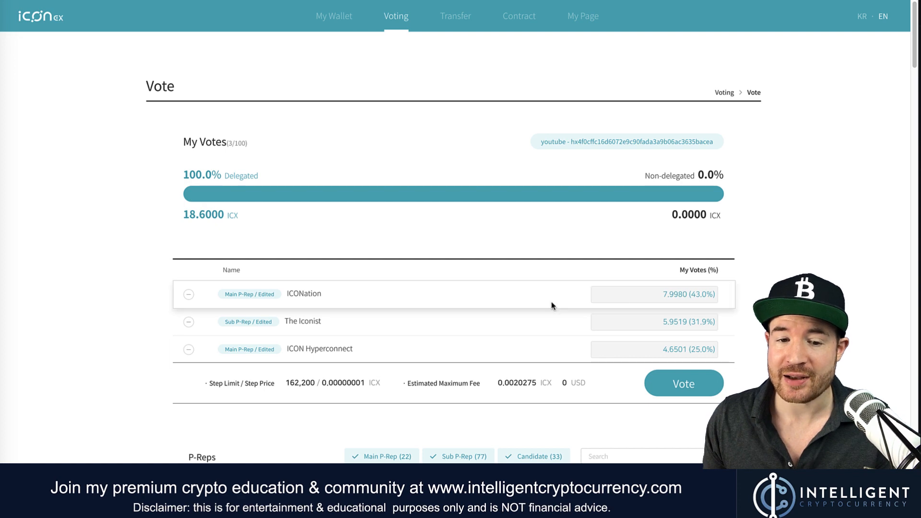
# Step: Submit and confirm the delegation of 18.6 ICX to the three chosen P-Reps, and close the completion notice
pyautogui.click(691, 383)
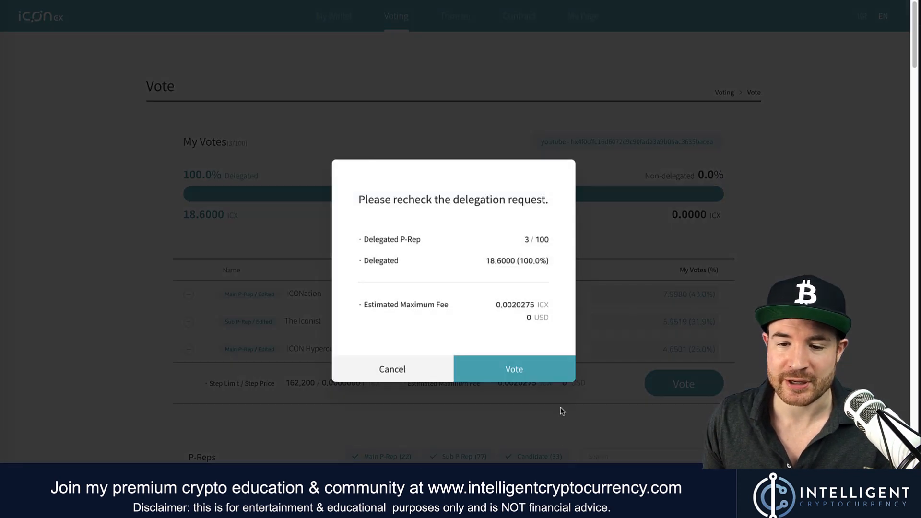
pyautogui.click(512, 363)
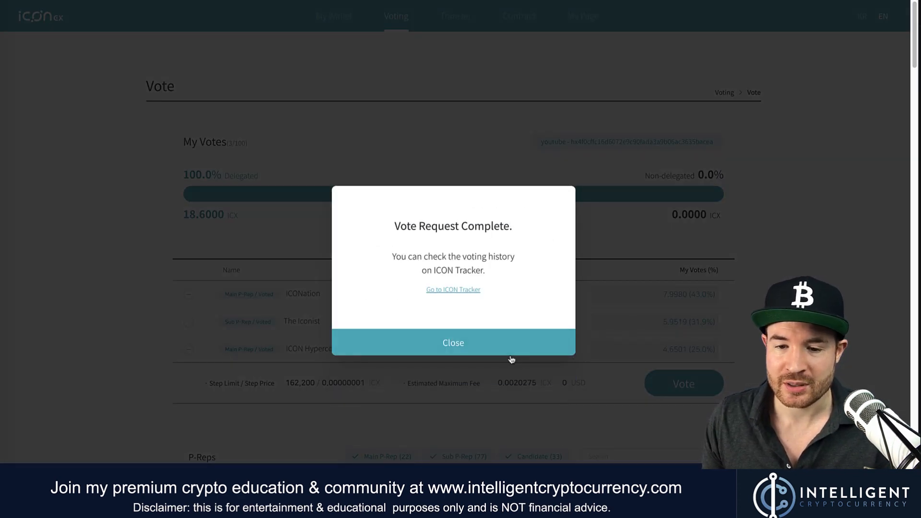
pyautogui.click(473, 351)
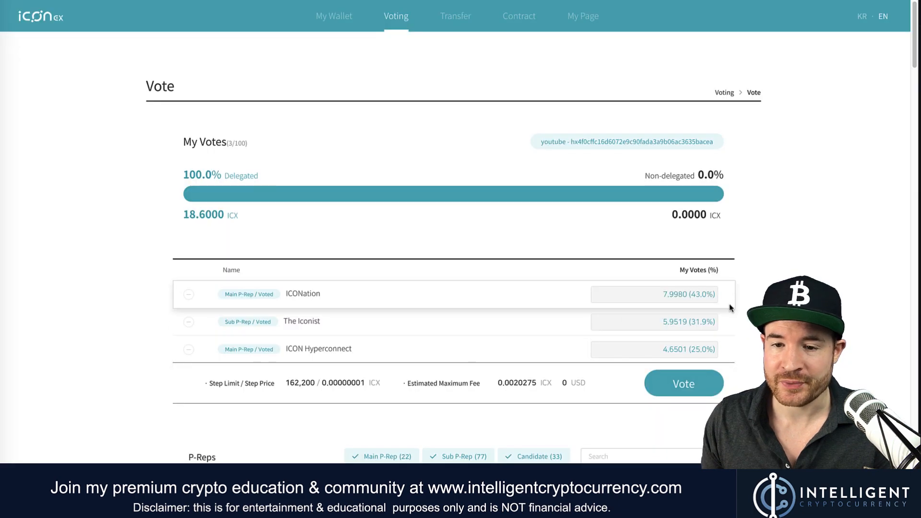
# Step: Review the votes cast for each P-Rep and look through the list of available P-Reps
pyautogui.scroll(-2, 730, 307)
pyautogui.scroll(-4, 730, 307)
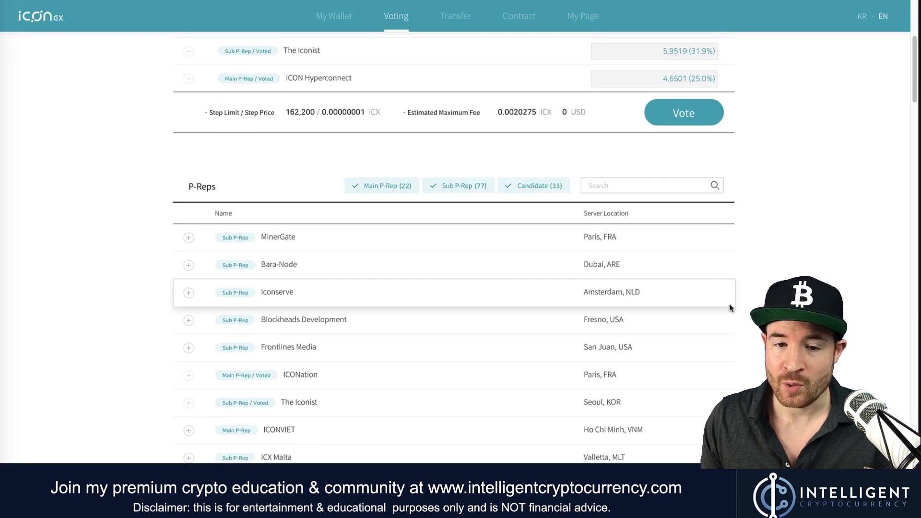
pyautogui.scroll(6, 730, 307)
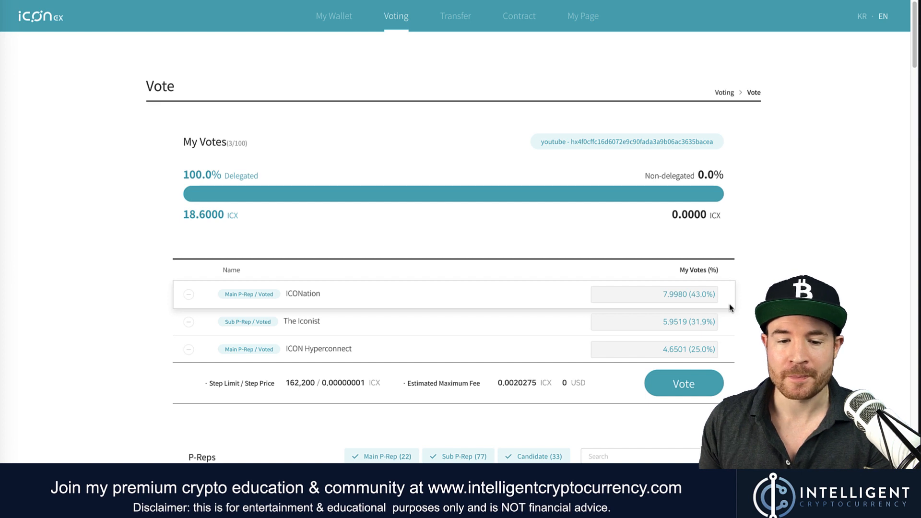
pyautogui.scroll(-2, 633, 315)
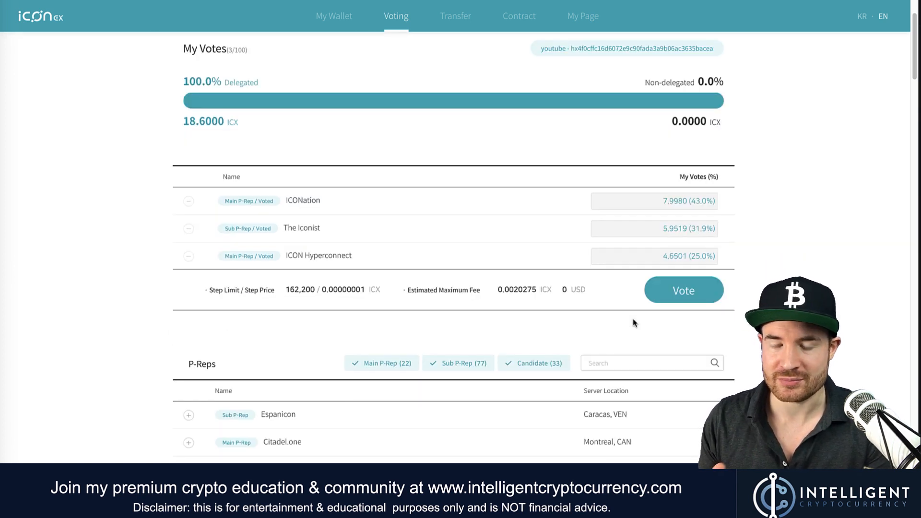
pyautogui.scroll(-10, 617, 339)
pyautogui.scroll(12, 617, 336)
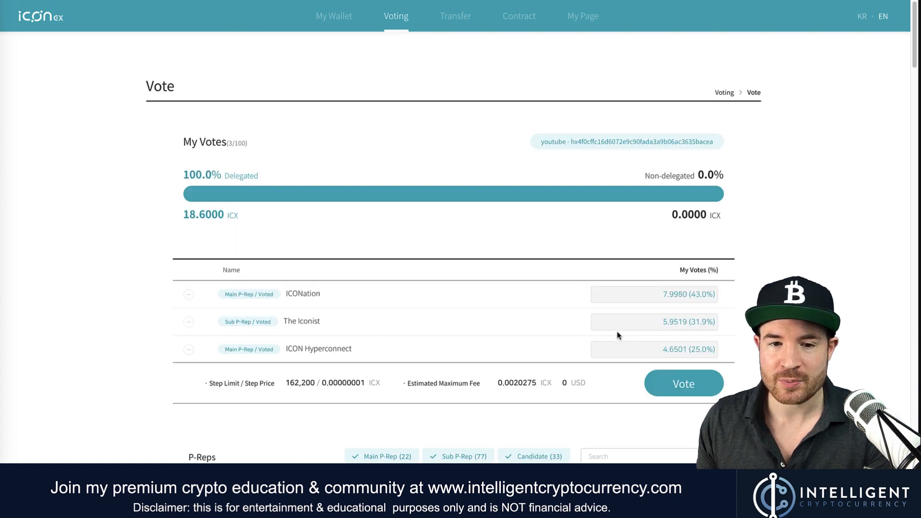
# Step: Return to the wallet's voting status and examine its stake, delegation and claimable I-Score rewards
pyautogui.click(720, 92)
pyautogui.scroll(-8, 645, 171)
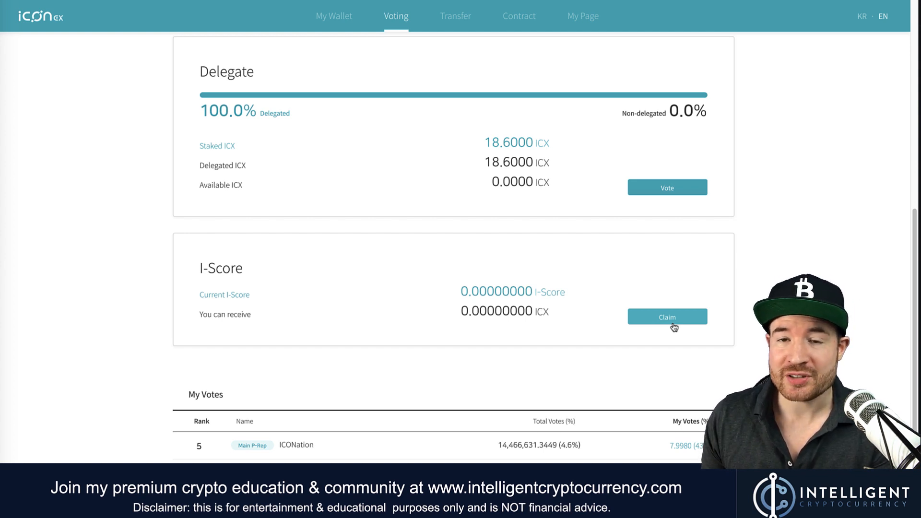
pyautogui.scroll(6, 662, 324)
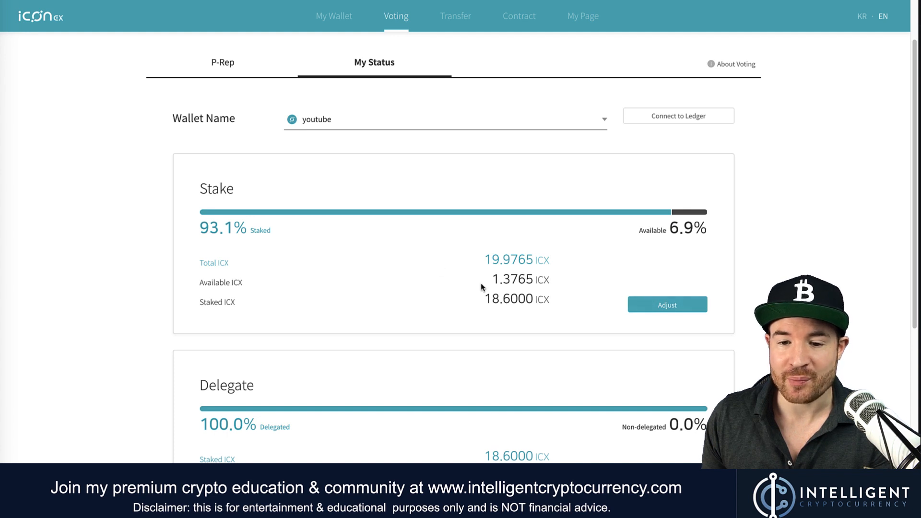
# Step: Check the wallet's available ICX in the stake summary and look over its delegation figures
pyautogui.doubleClick(556, 288)
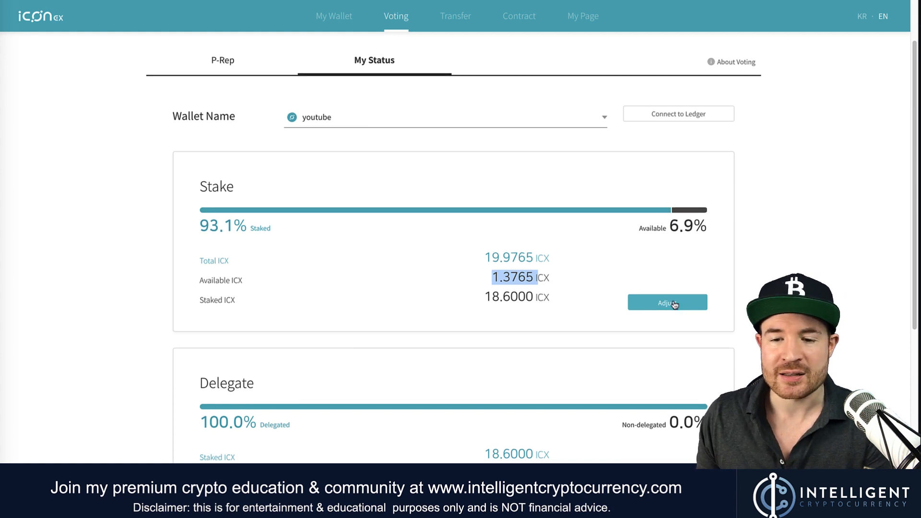
pyautogui.scroll(-2, 672, 305)
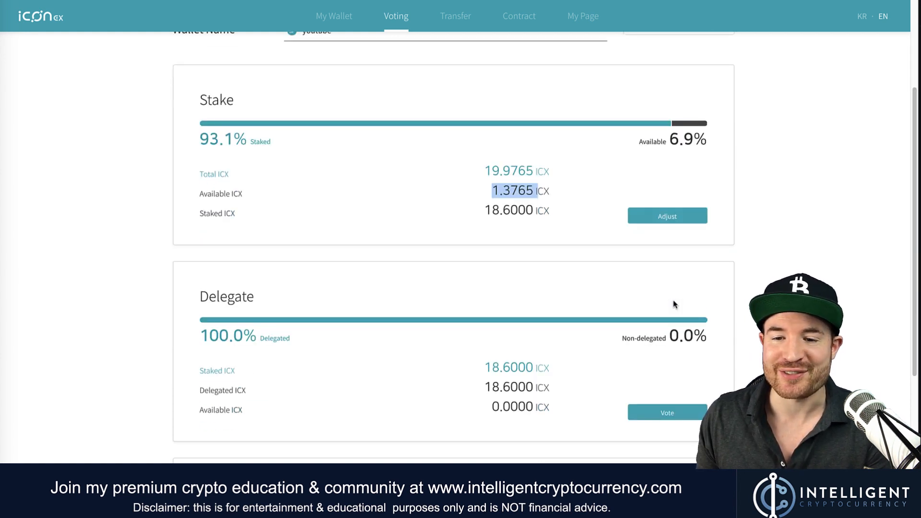
pyautogui.scroll(1, 674, 305)
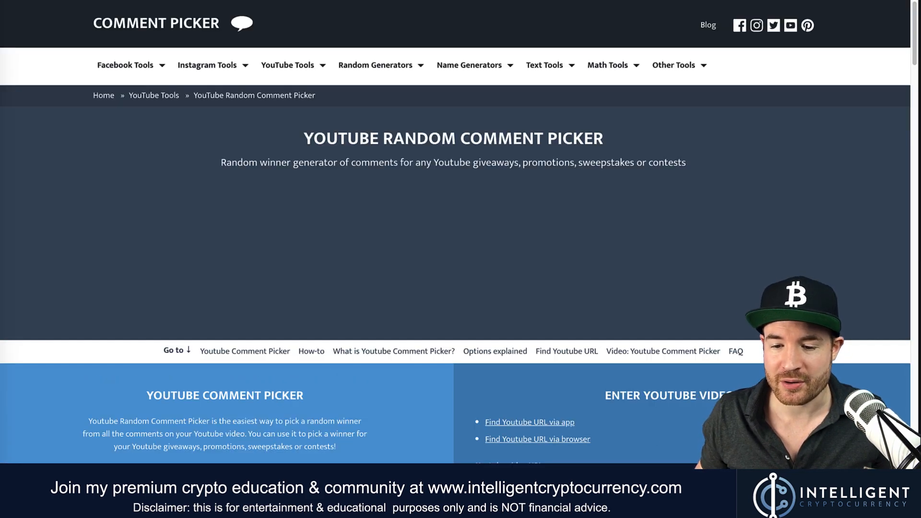
# Step: In the YouTube Random Comment Picker, fetch the giveaway video's comments with duplicate users filtered and draw a random winner
pyautogui.scroll(-7, 628, 430)
pyautogui.click(513, 320)
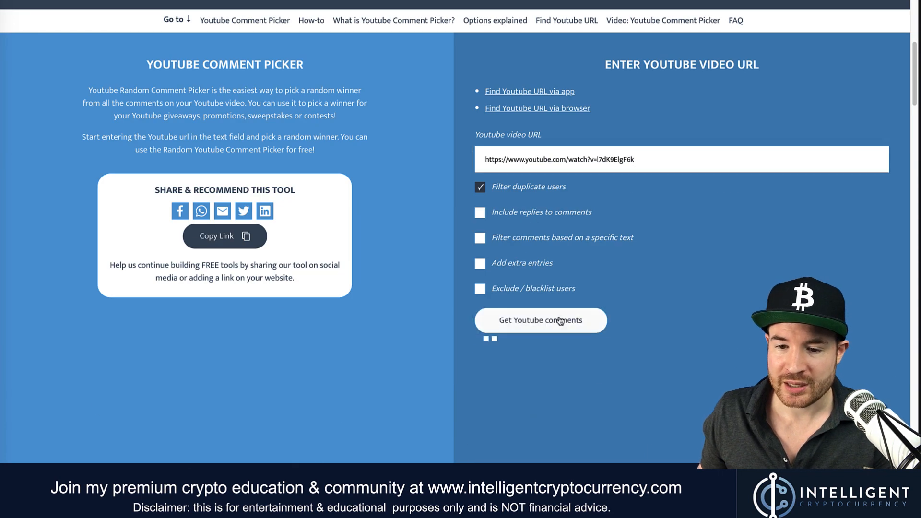
pyautogui.scroll(-3, 540, 417)
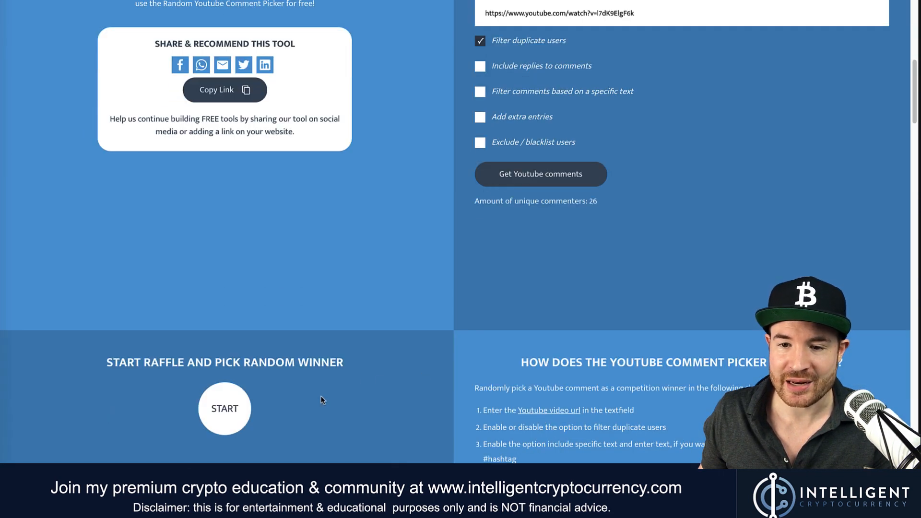
pyautogui.click(244, 414)
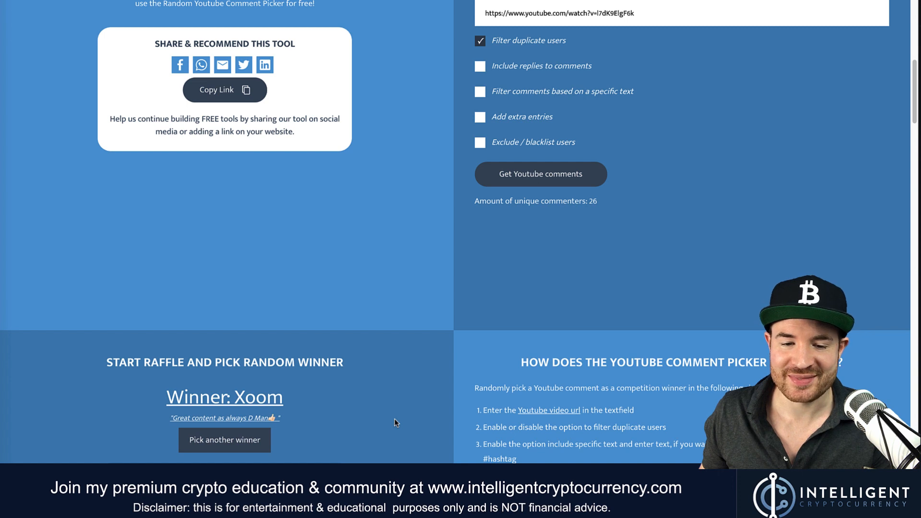
pyautogui.rightClick(262, 400)
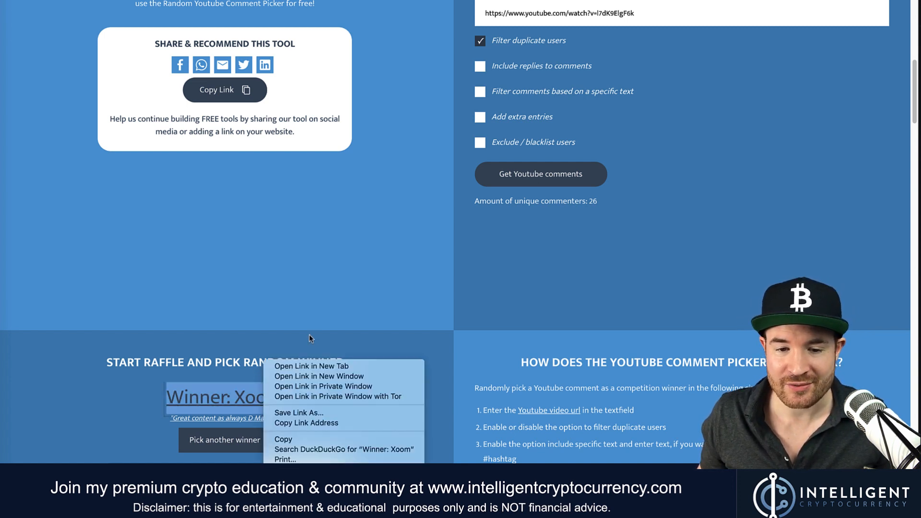
pyautogui.press('Escape')
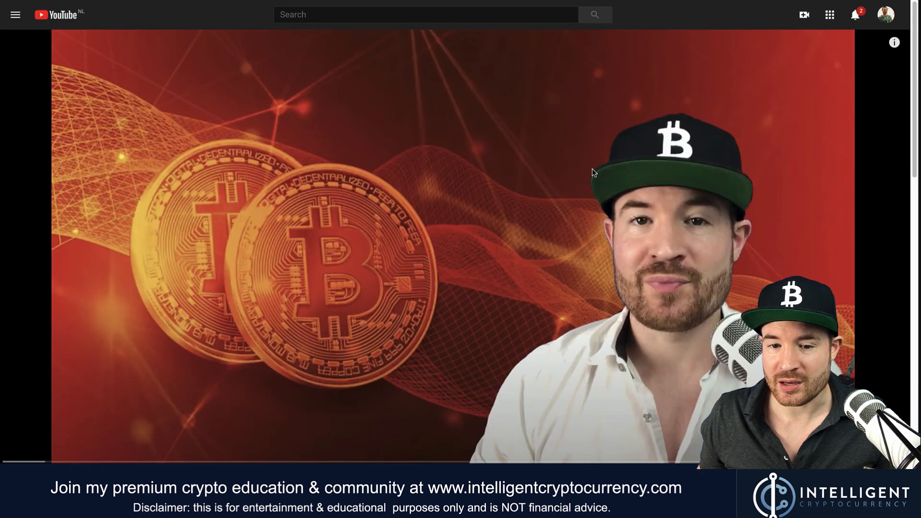
# Step: Switch to the giveaway video on YouTube and find the winning comment, "Great content as always D Man"
pyautogui.scroll(-6, 593, 172)
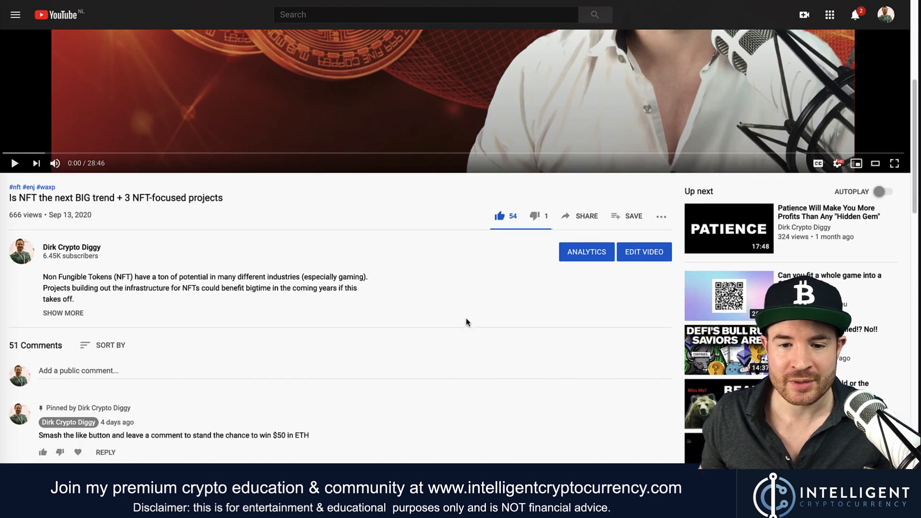
pyautogui.scroll(-1, 467, 321)
pyautogui.scroll(-1, 467, 321)
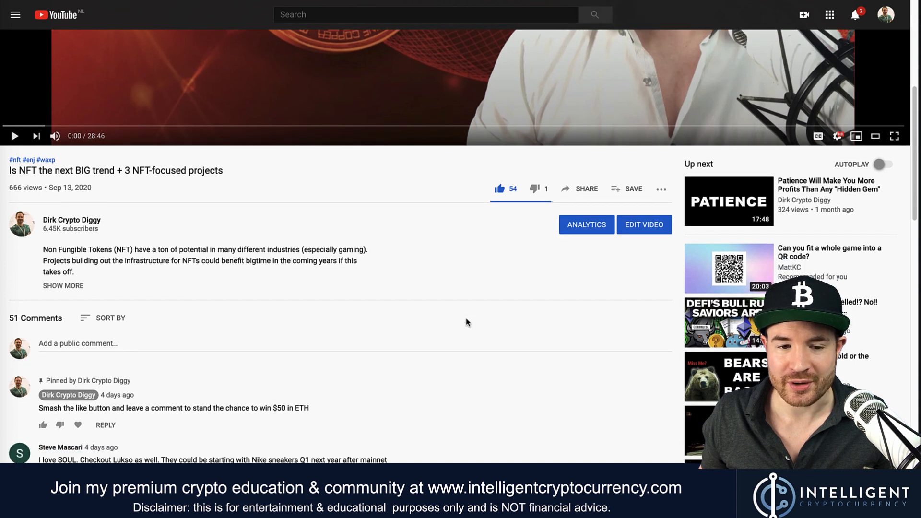
pyautogui.scroll(-15, 467, 321)
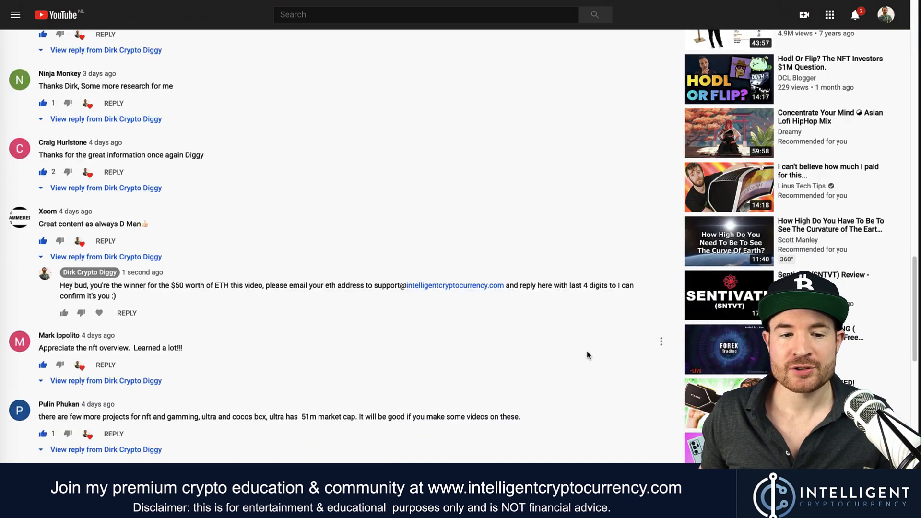